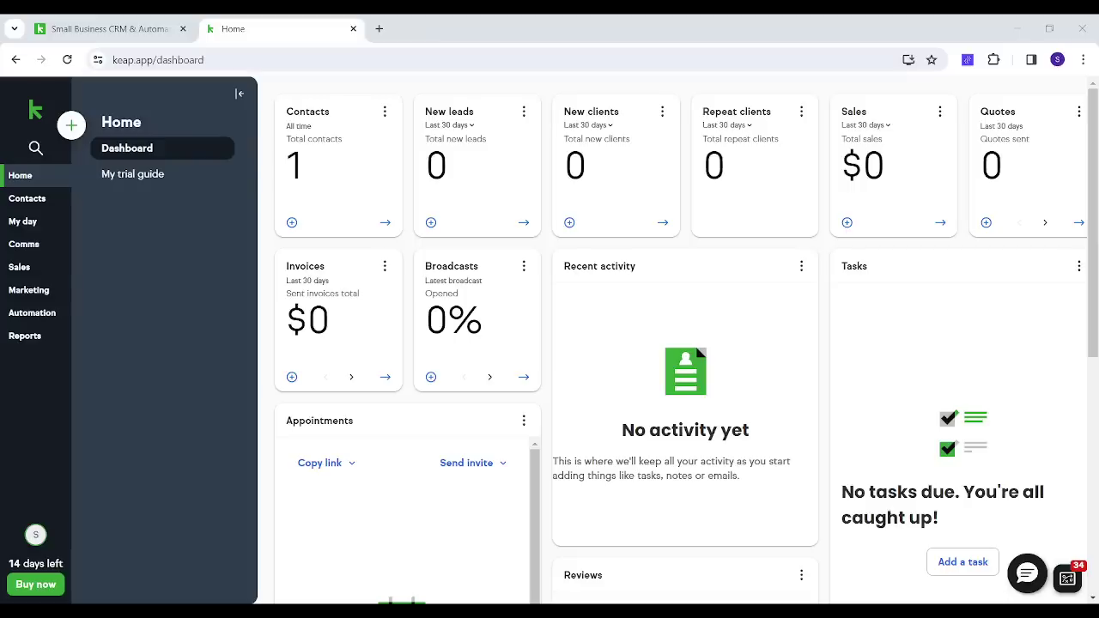
click(35, 314)
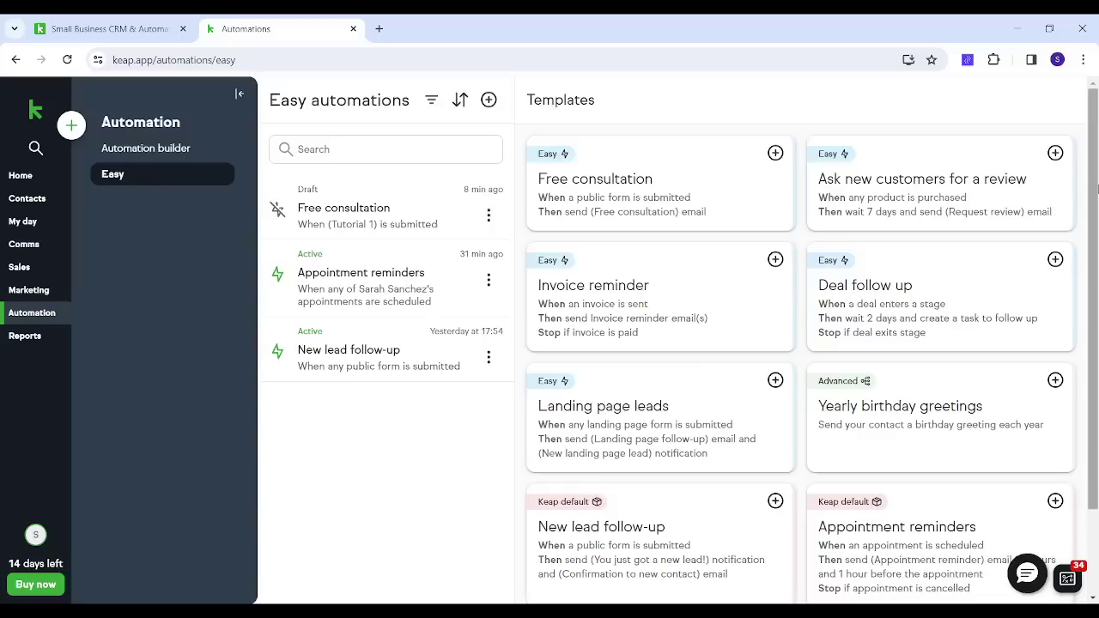
scroll(1097, 289, down, 3)
scroll(1097, 288, up, 3)
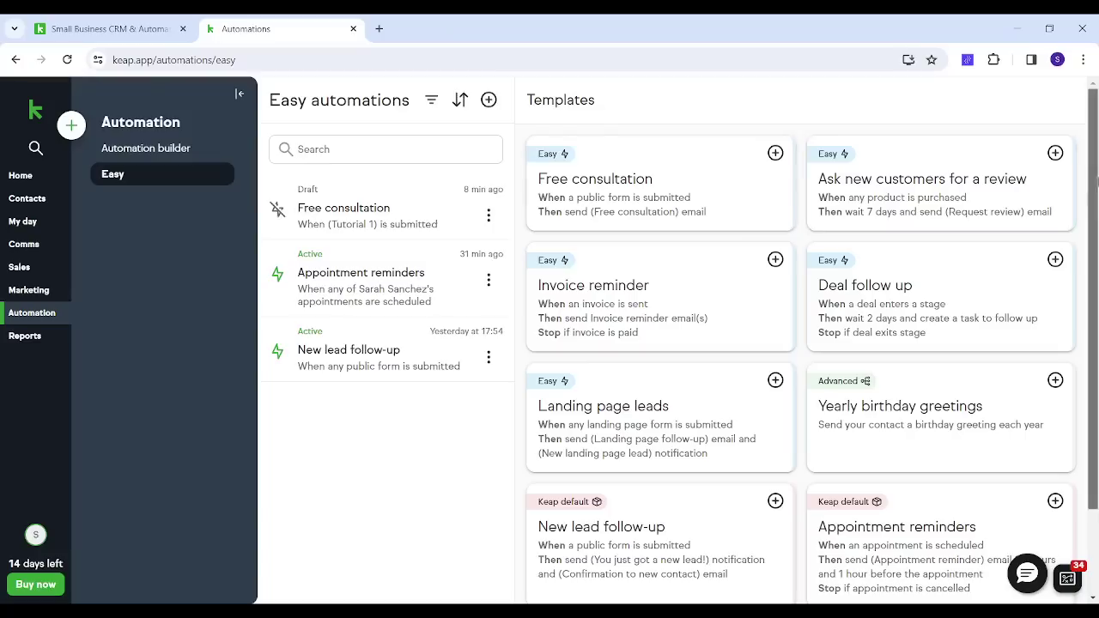
scroll(1097, 342, down, 3)
scroll(1096, 342, up, 3)
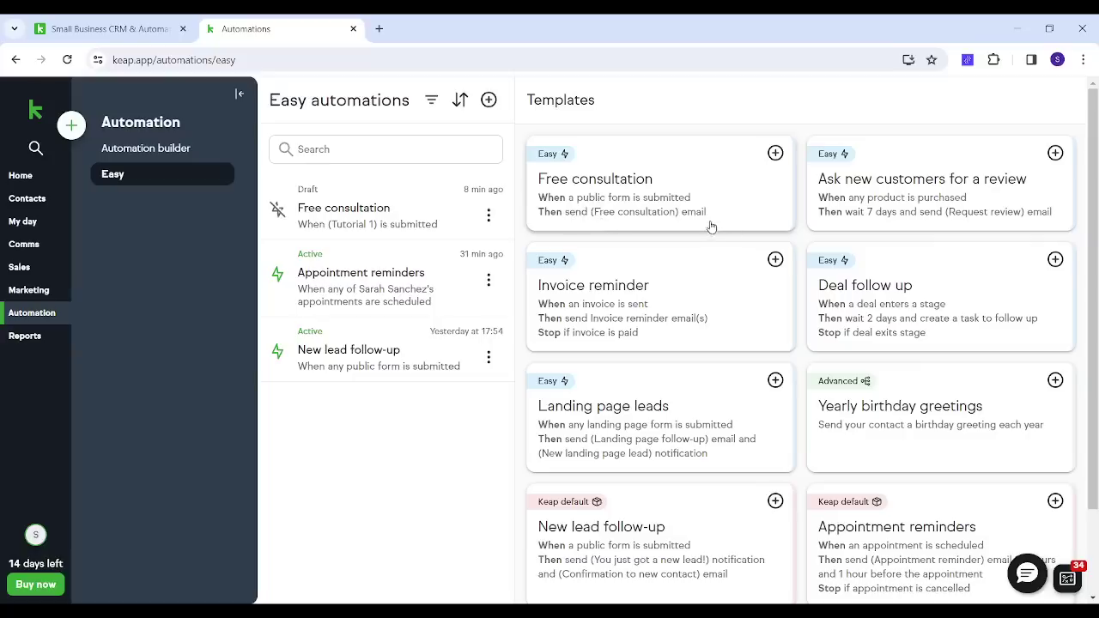
Create a Free consultation automation from its template, triggered by the Tutorial 1 form, and open its email
click(657, 187)
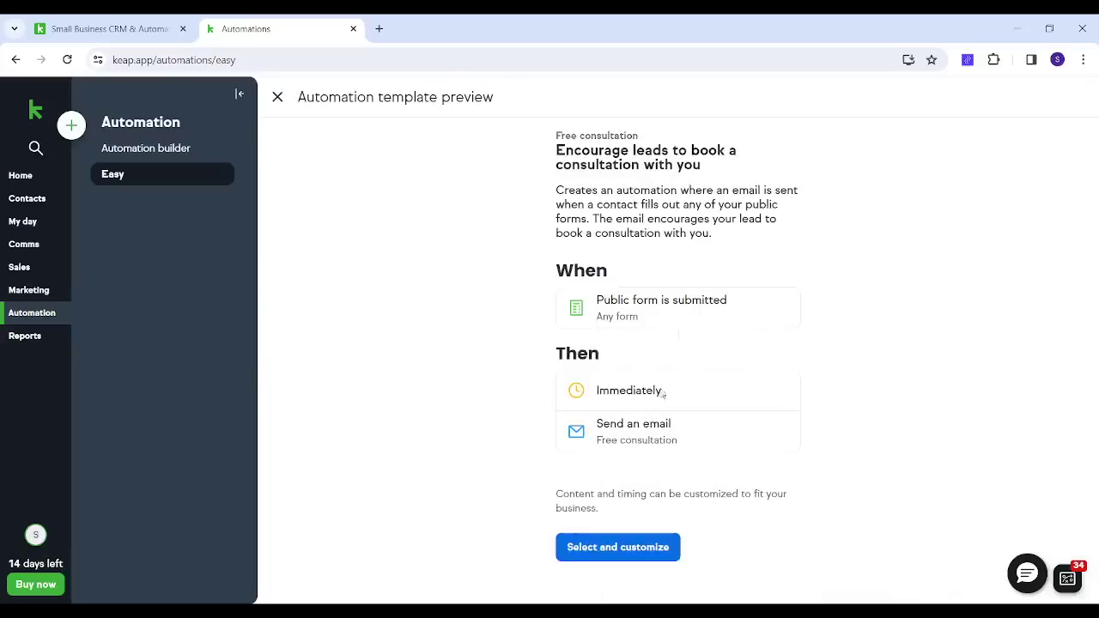
click(604, 550)
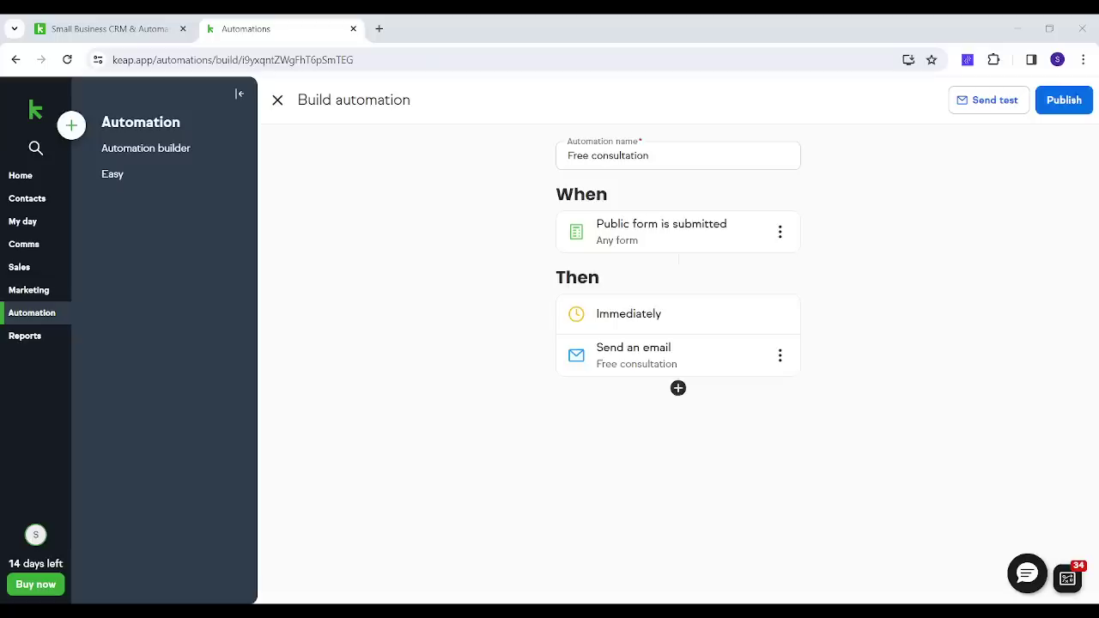
click(670, 241)
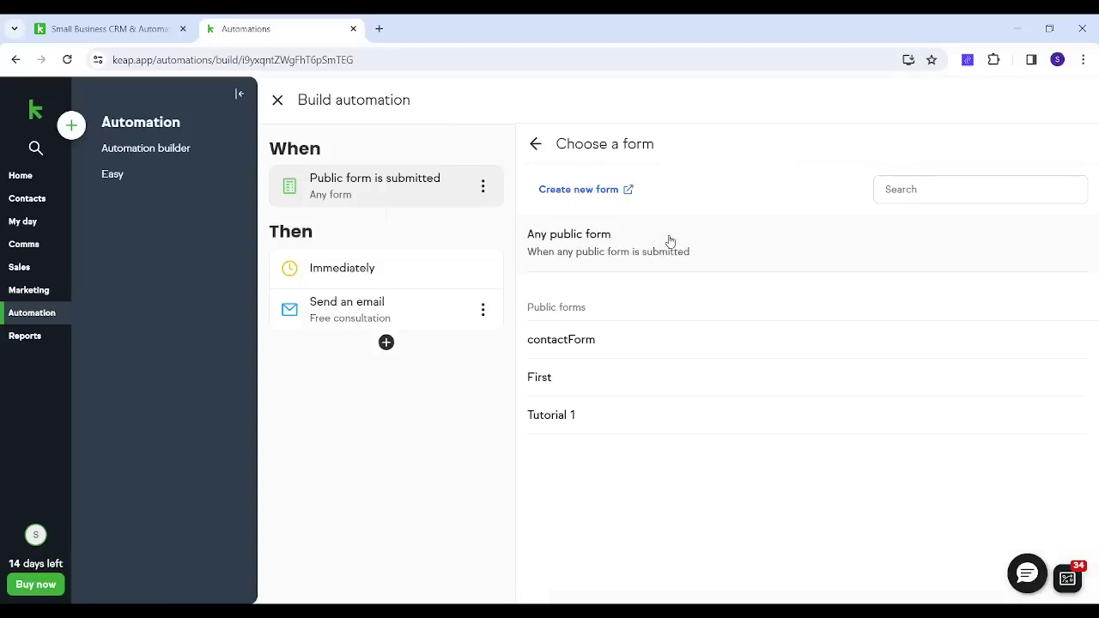
click(574, 419)
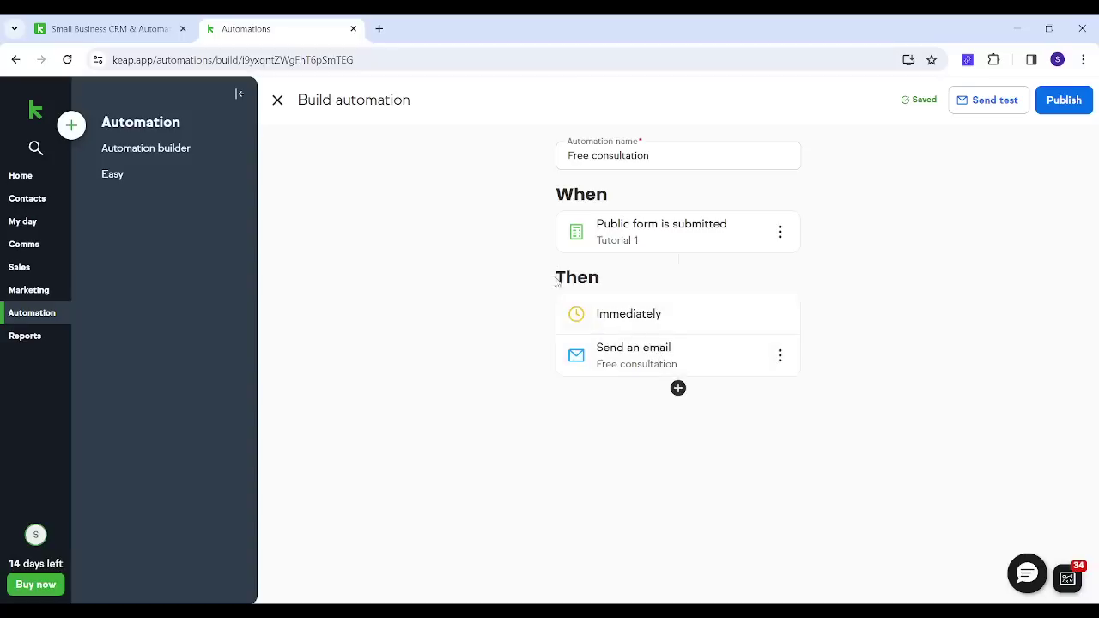
click(656, 350)
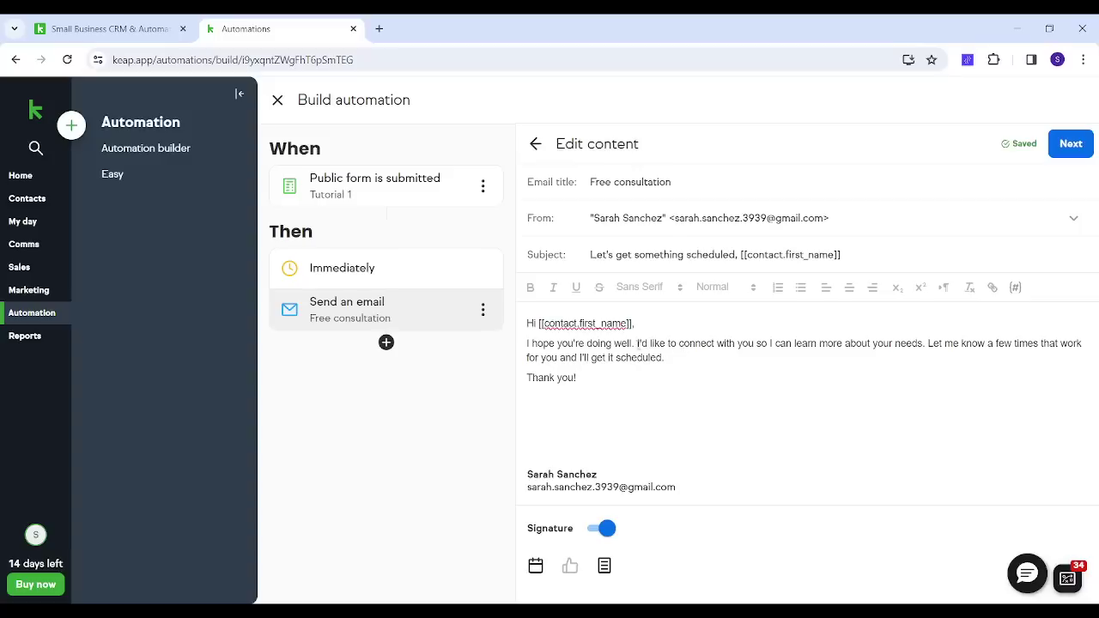
Replace the convenient-times sentence with 'Please book your onboarding meeting from here:'
drag(637, 343, 677, 372)
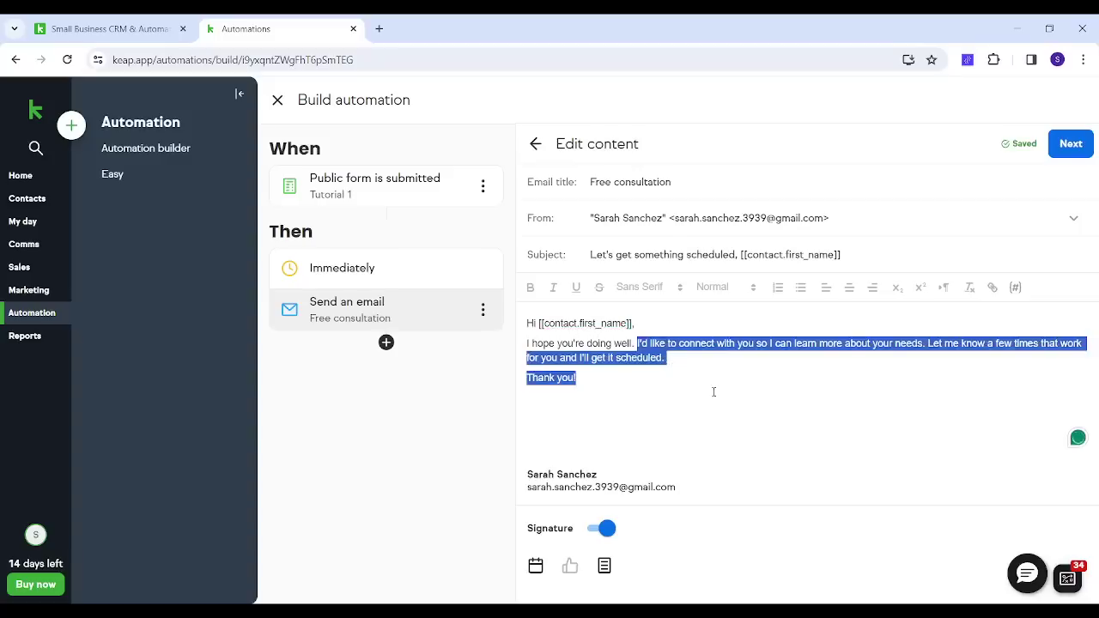
click(713, 392)
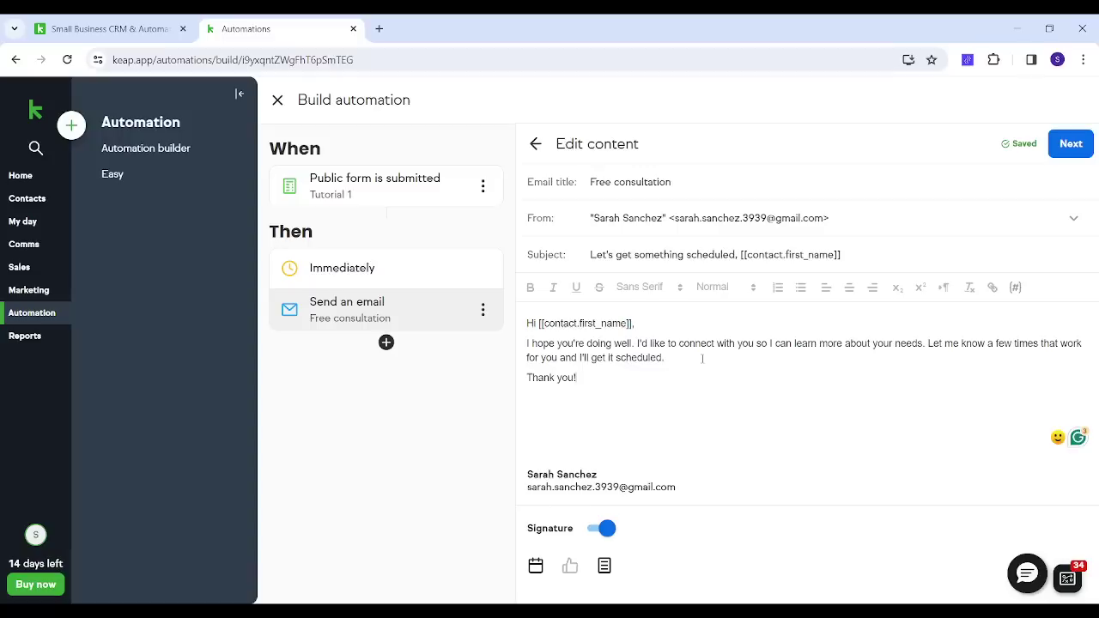
drag(685, 357, 767, 346)
click(939, 358)
drag(926, 343, 666, 358)
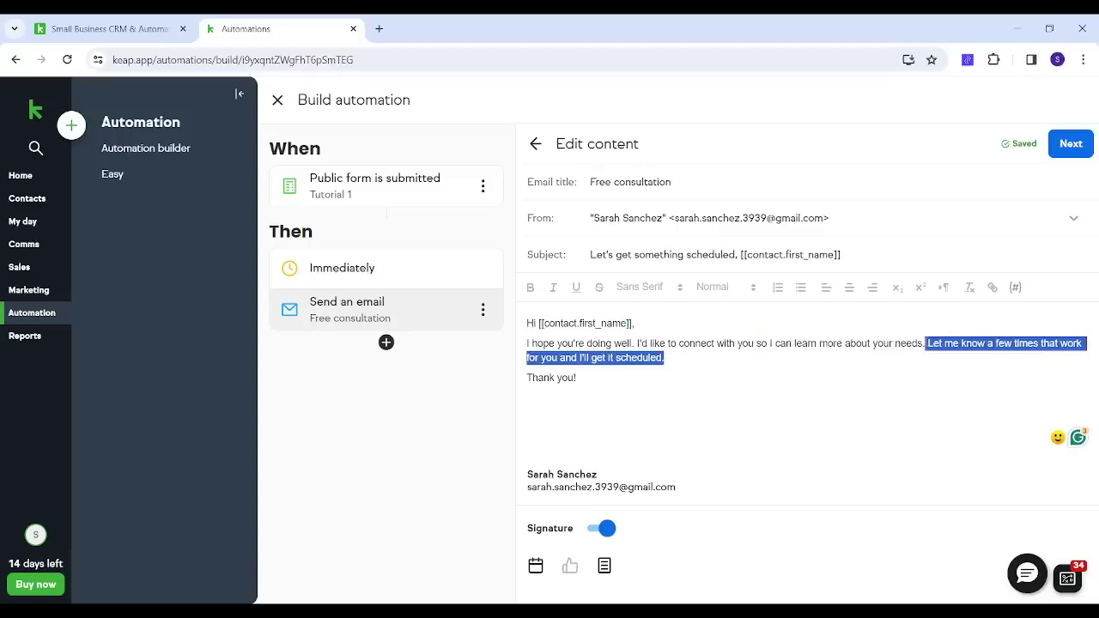
key(BackSpace)
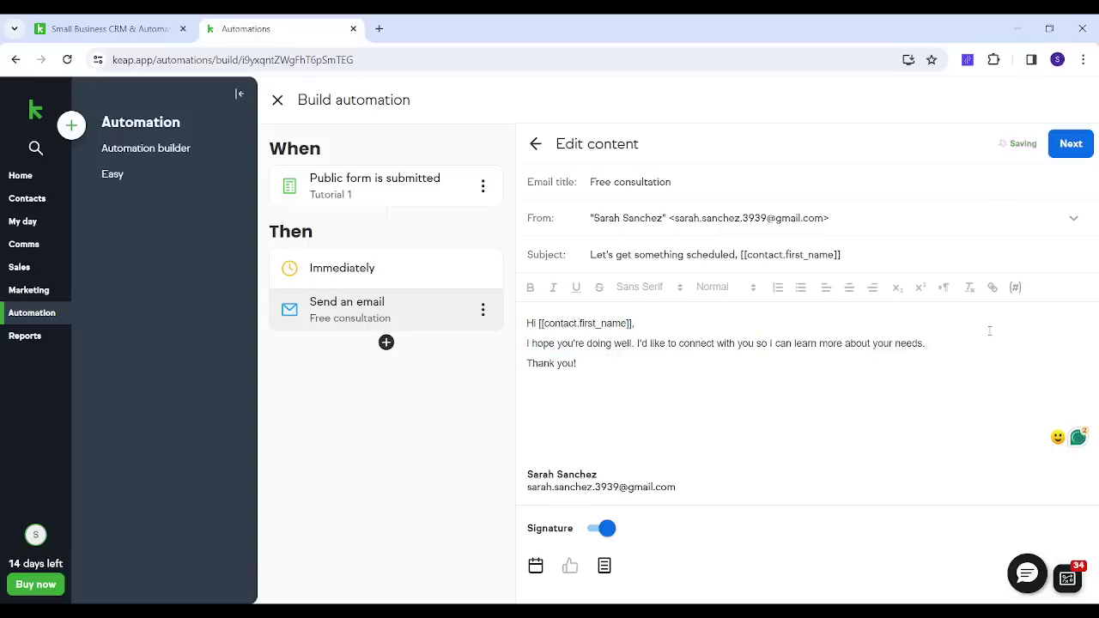
text(Please book yot)
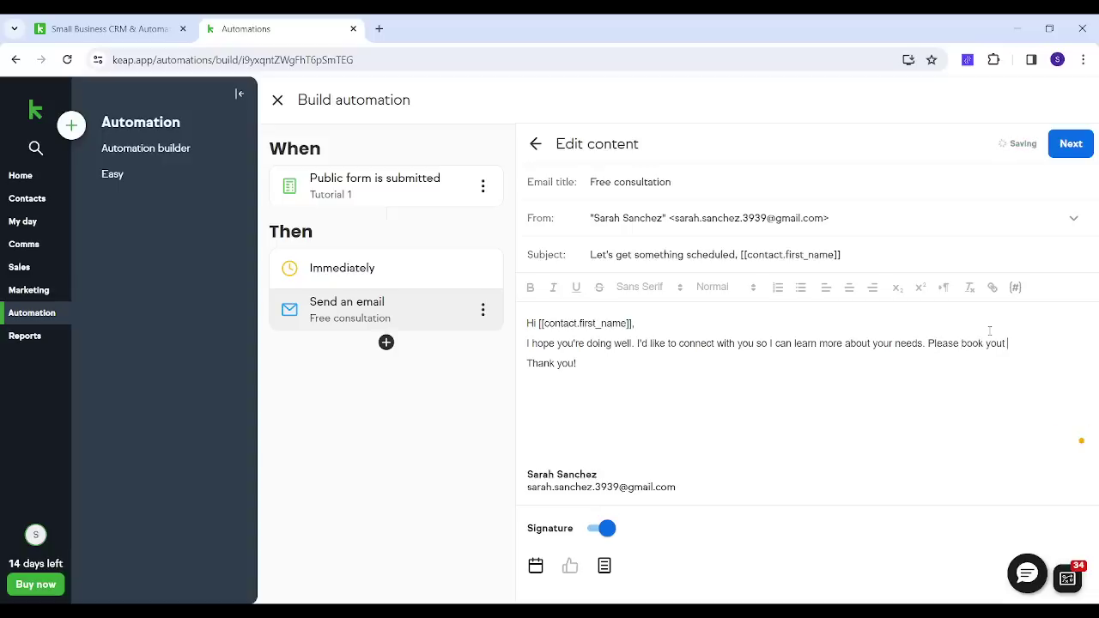
key(BackSpace)
text(r onboarding meeting from here)
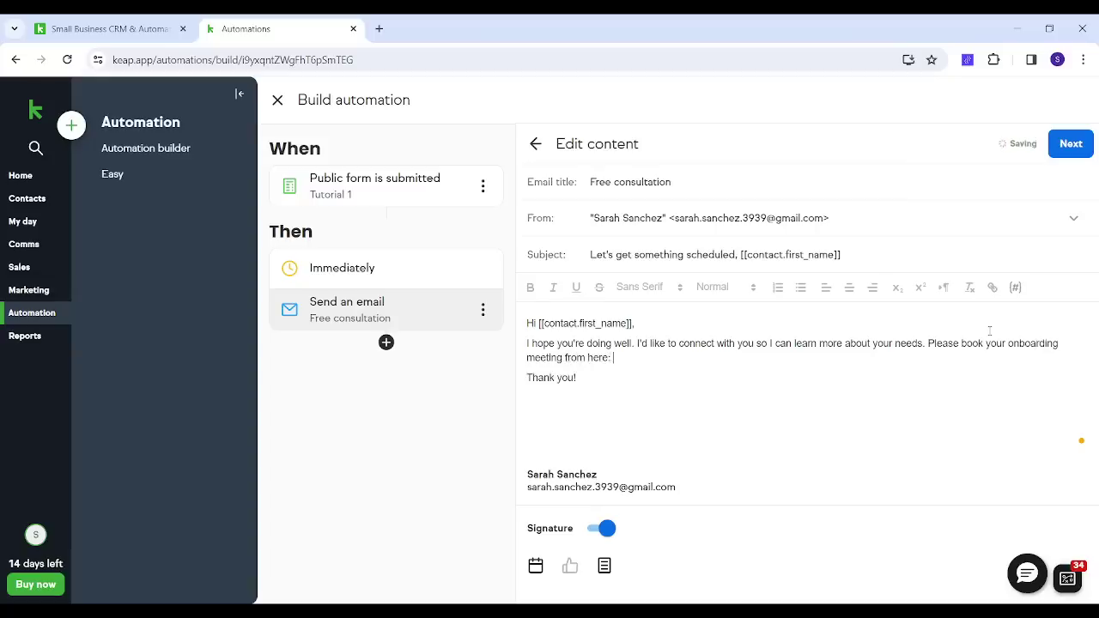
text(:)
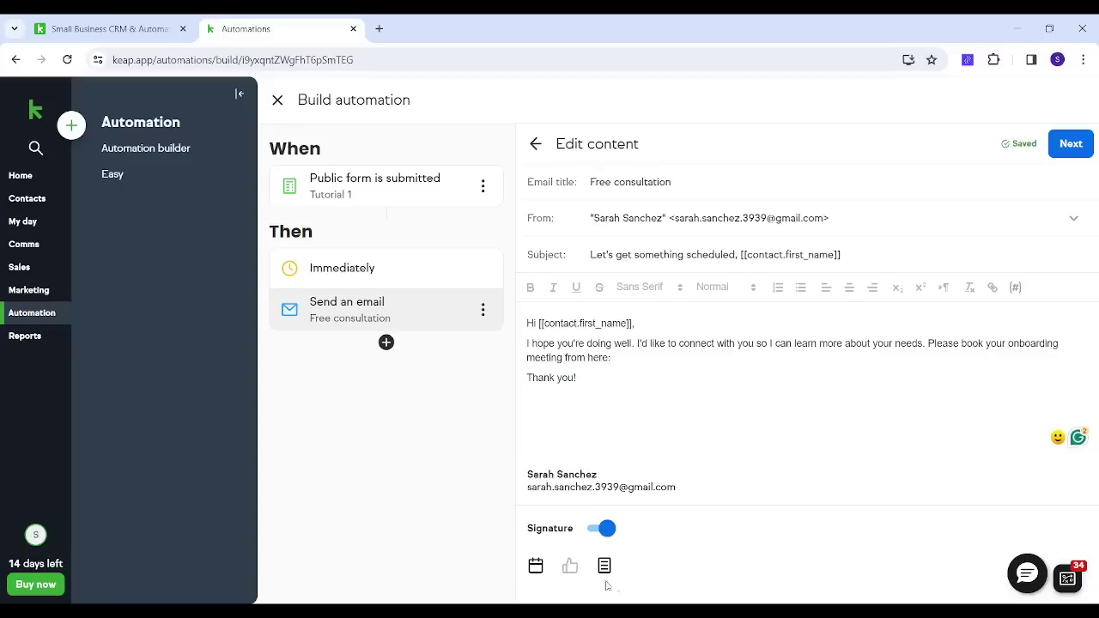
Insert the Onboarding | 60 min booking link into the email body
click(535, 569)
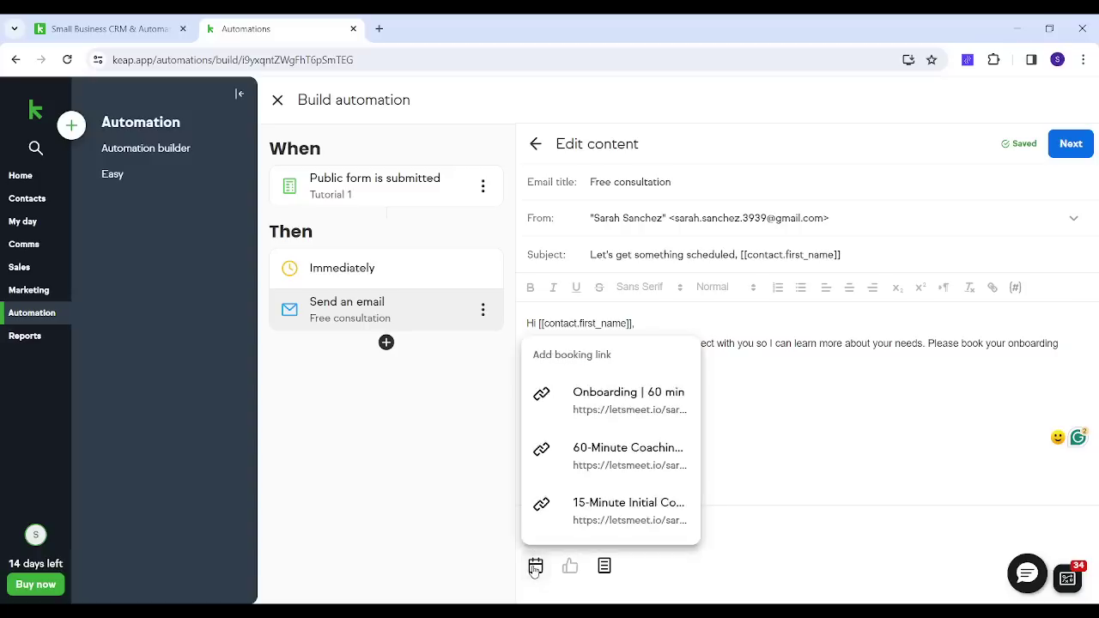
click(627, 402)
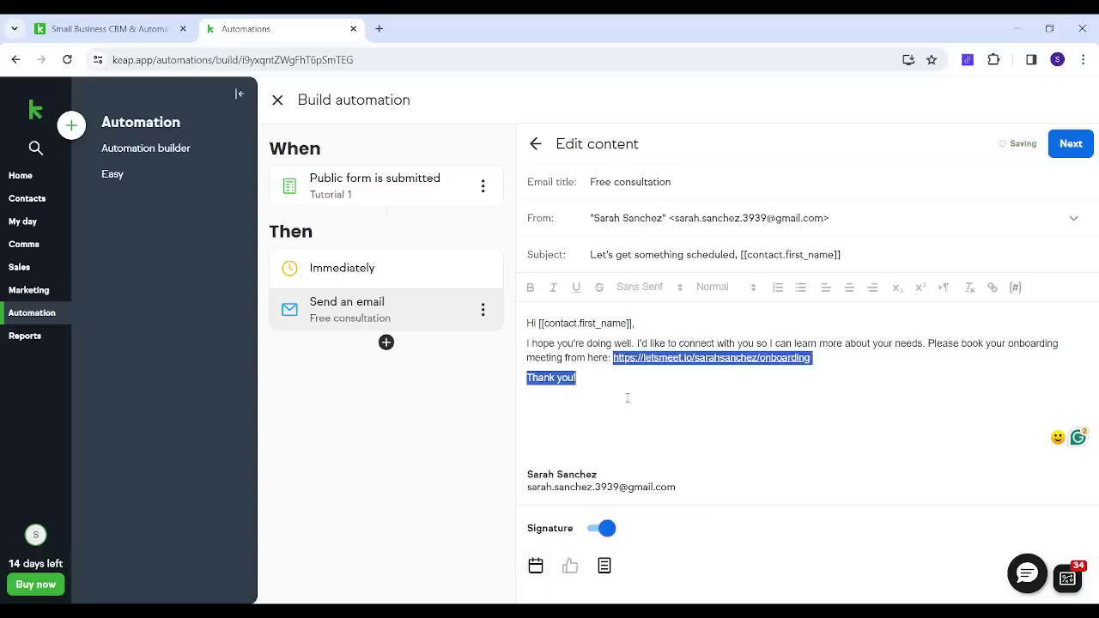
click(694, 391)
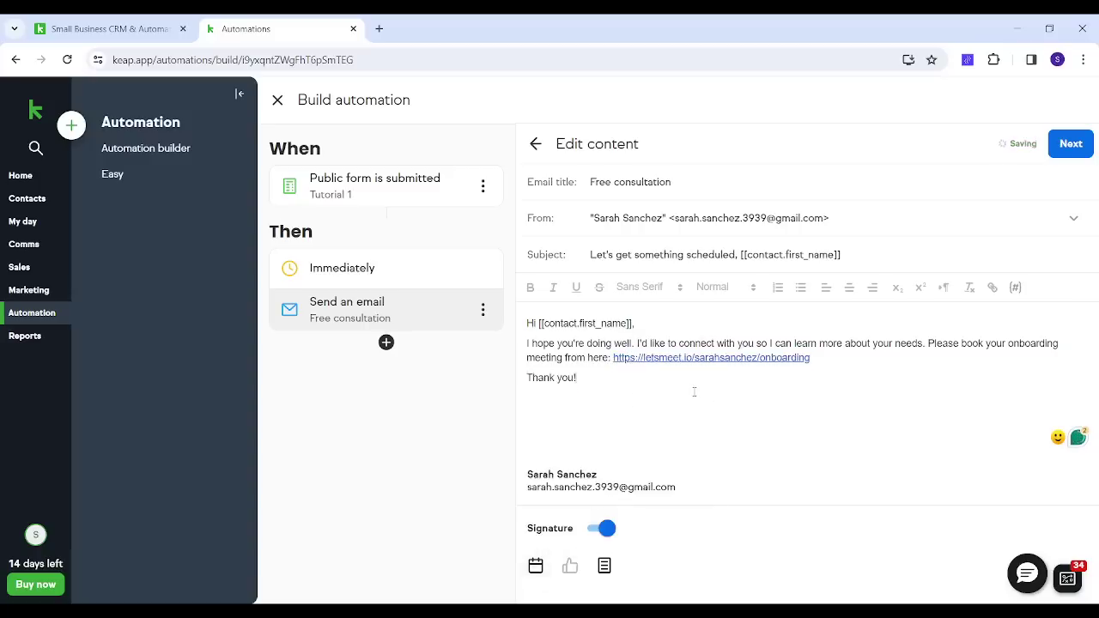
Finish editing the first Free consultation email step
click(1072, 145)
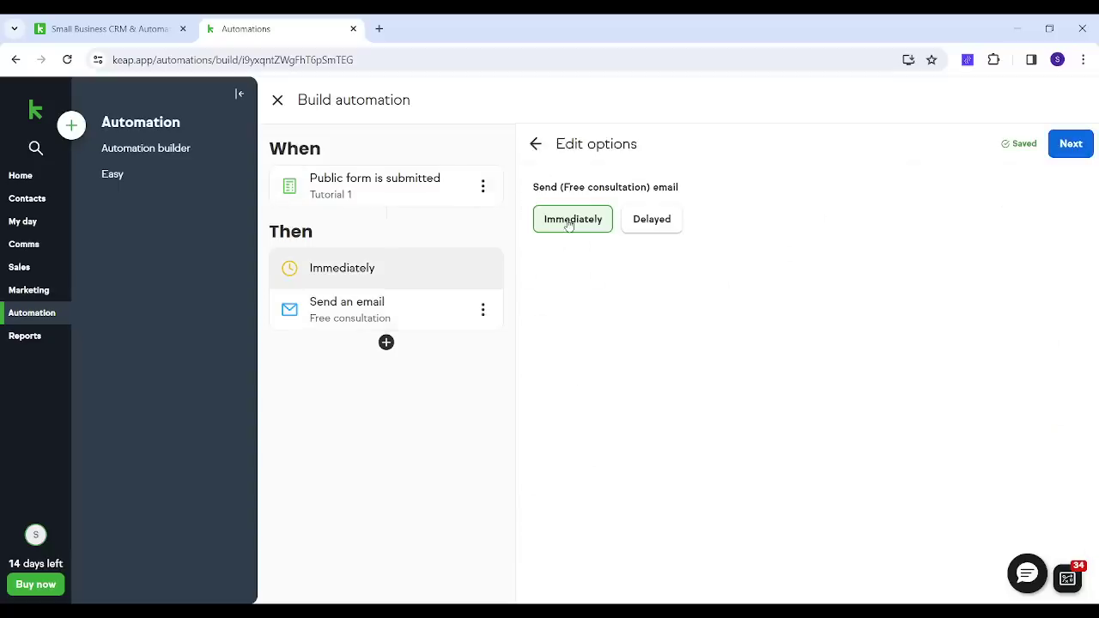
click(1072, 161)
click(1072, 150)
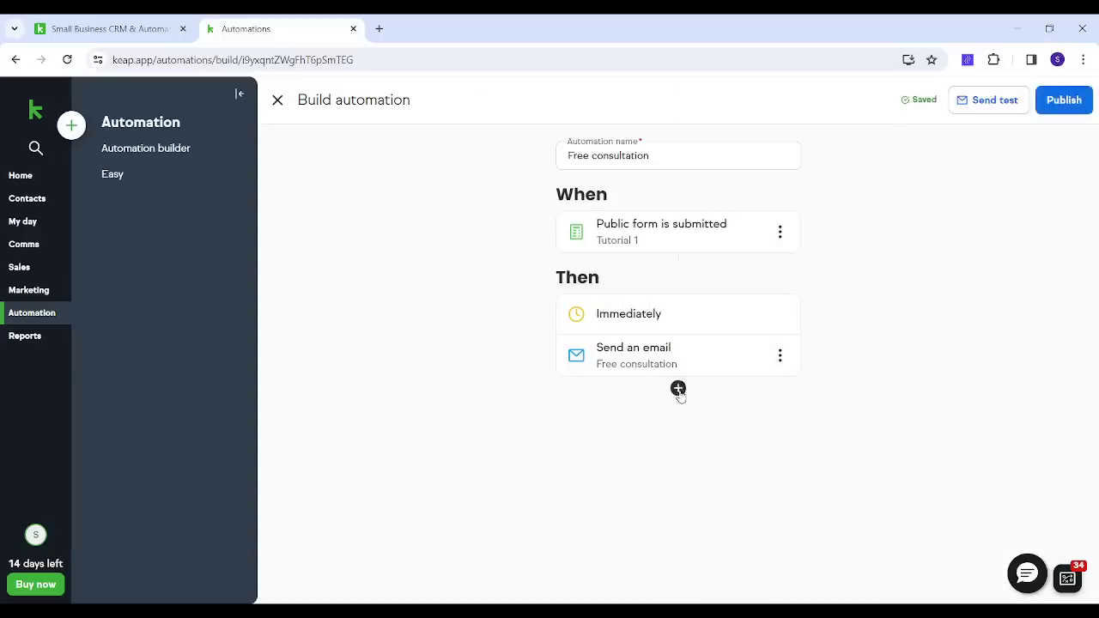
Add a second email reading 'This is a reminder.' with the Onboarding booking link
click(679, 389)
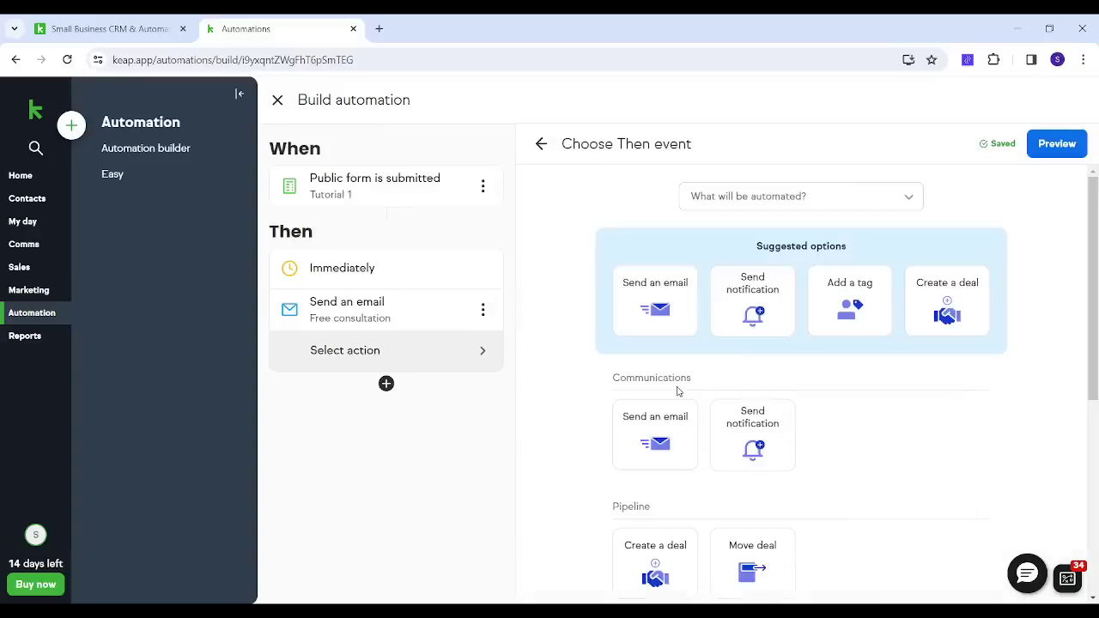
click(646, 307)
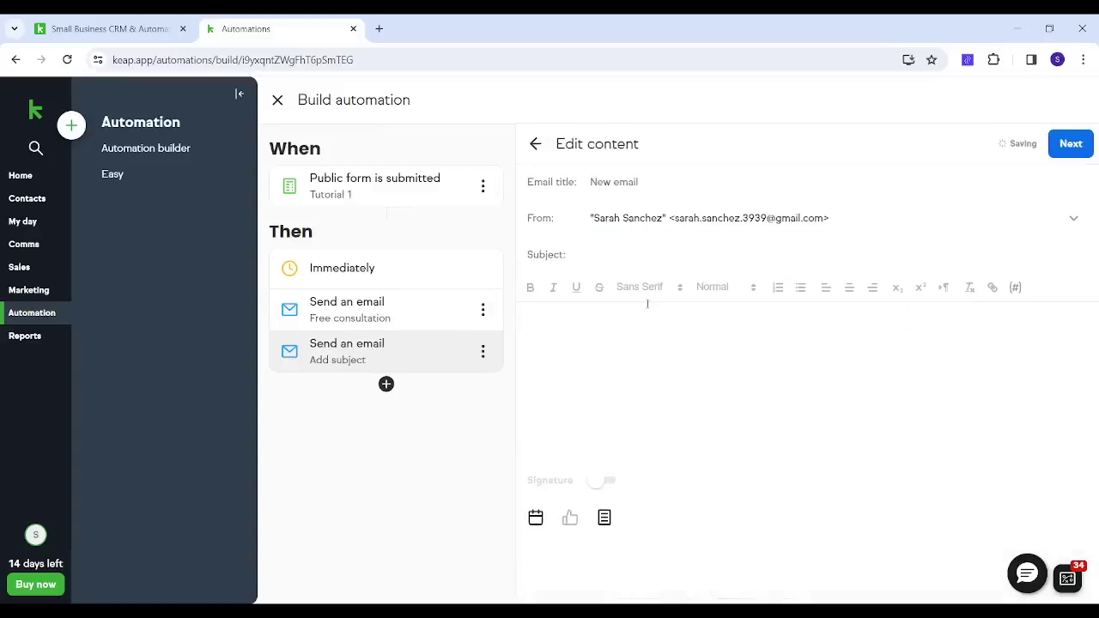
click(558, 321)
text(This is a r)
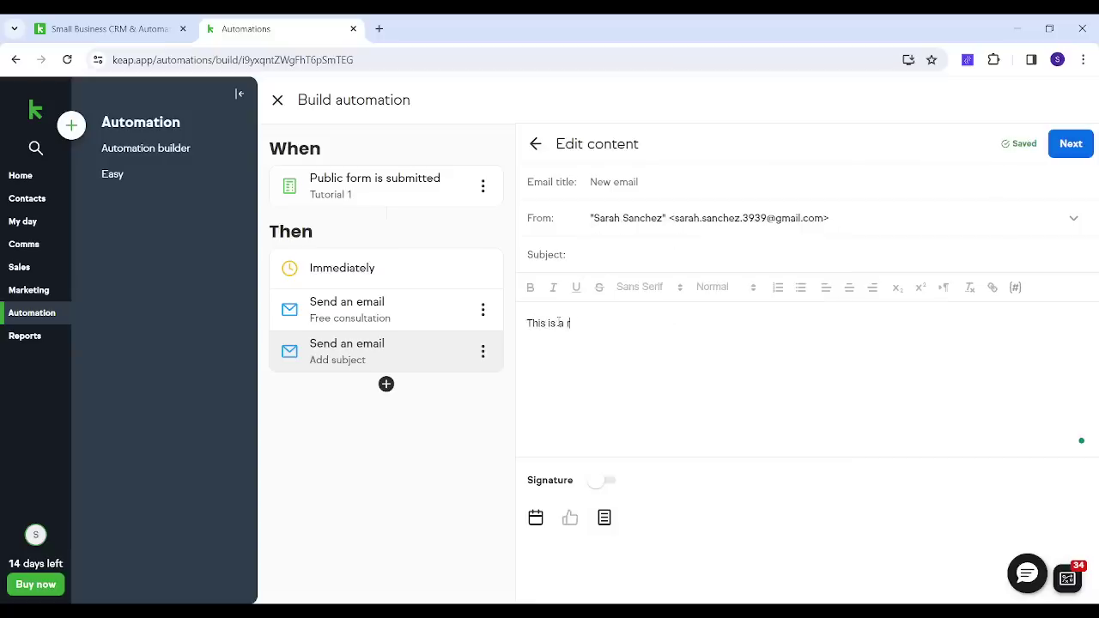
text(eminder)
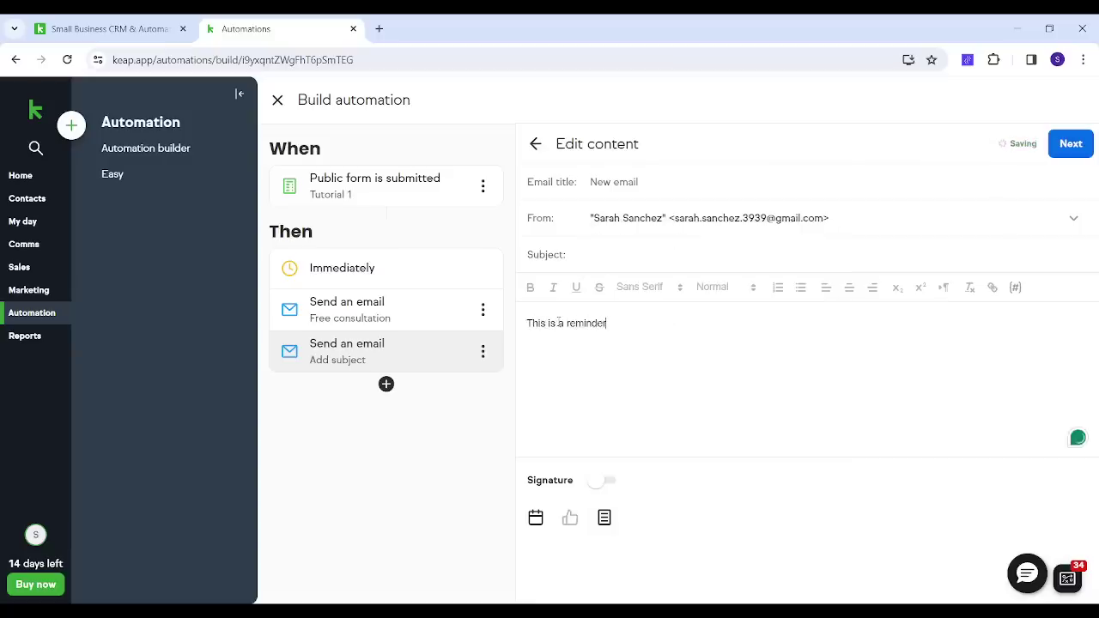
text(.)
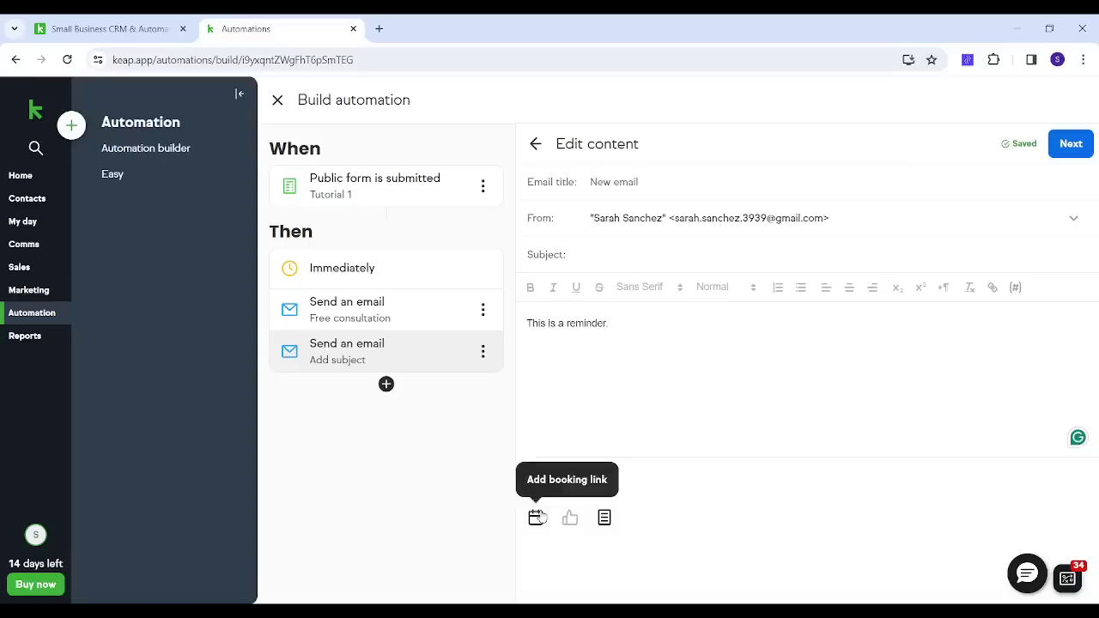
click(536, 517)
click(620, 353)
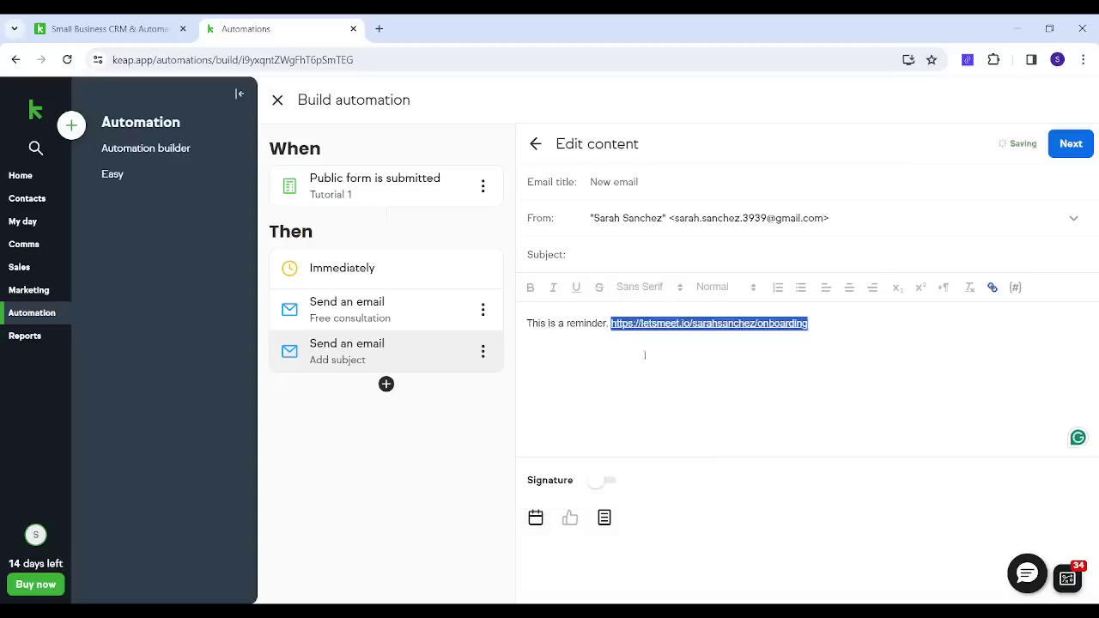
click(722, 367)
Delay the reminder email by 2 days instead of sending immediately
click(1072, 146)
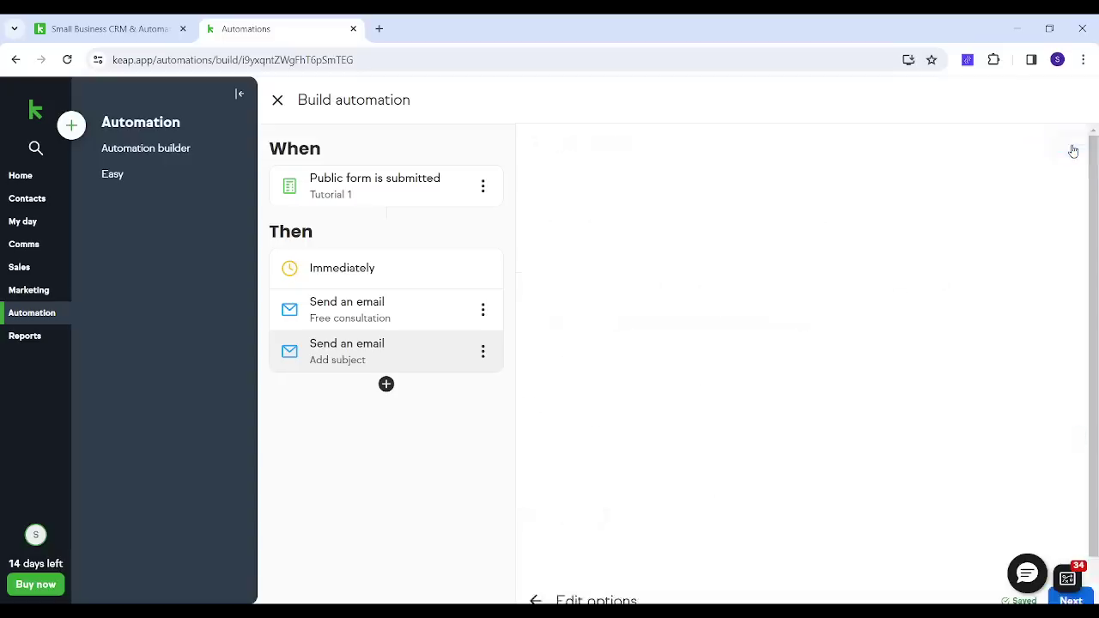
click(629, 221)
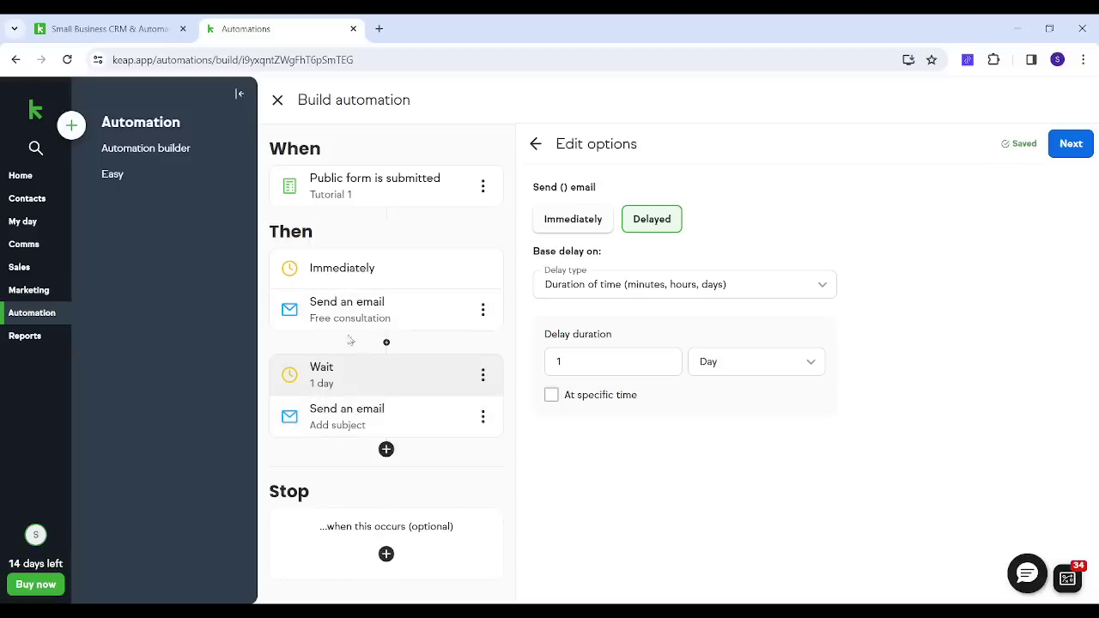
double_click(577, 360)
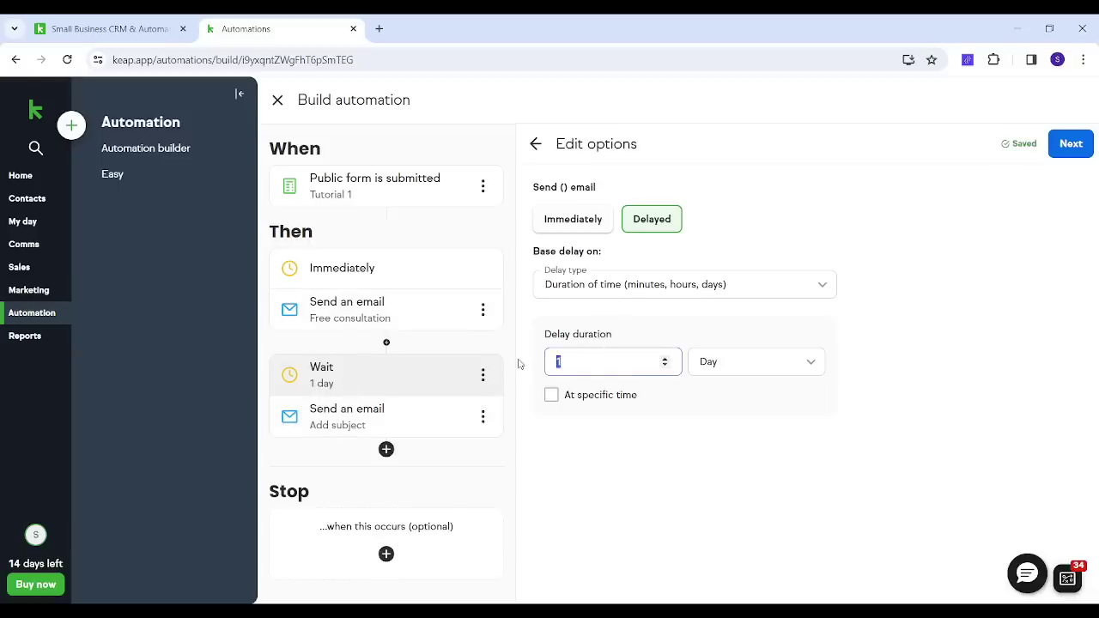
text(2)
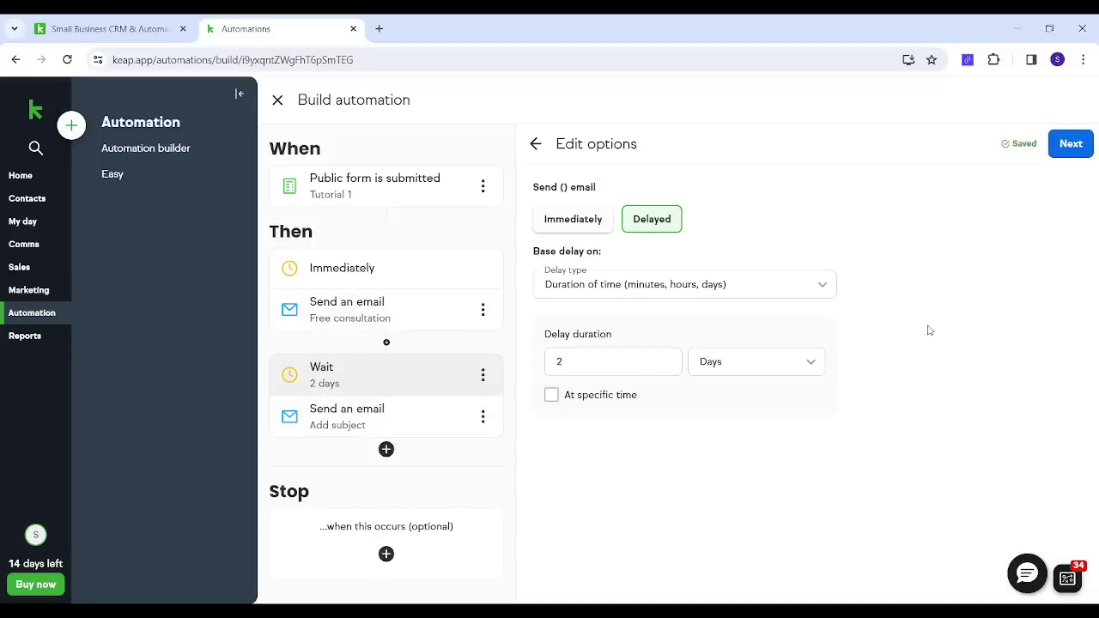
click(1071, 144)
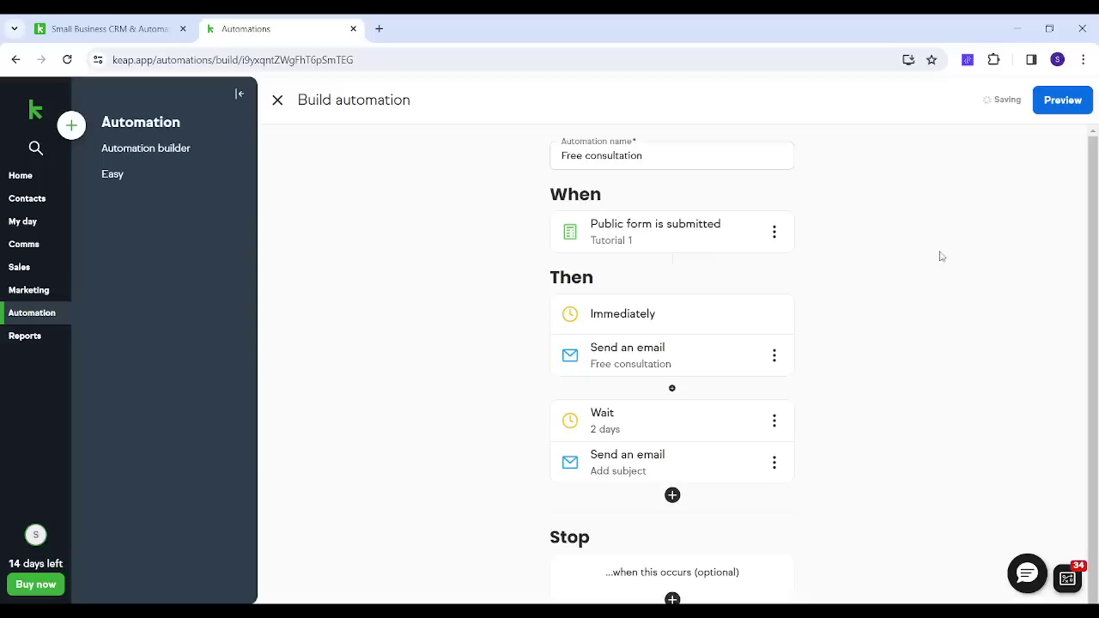
scroll(1097, 279, down, 1)
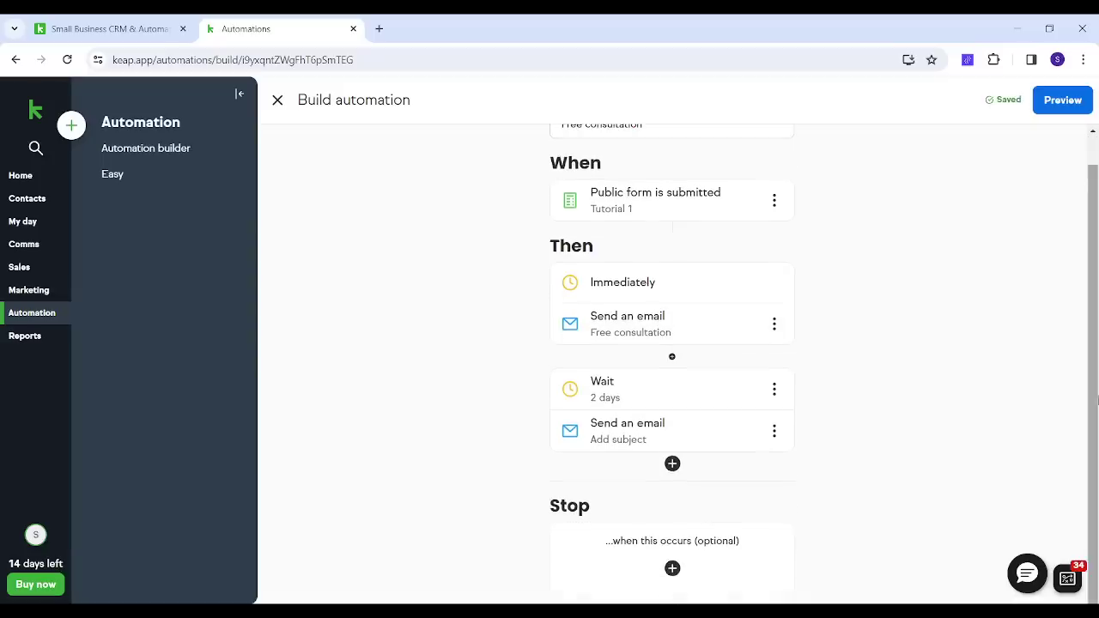
drag(533, 508, 614, 515)
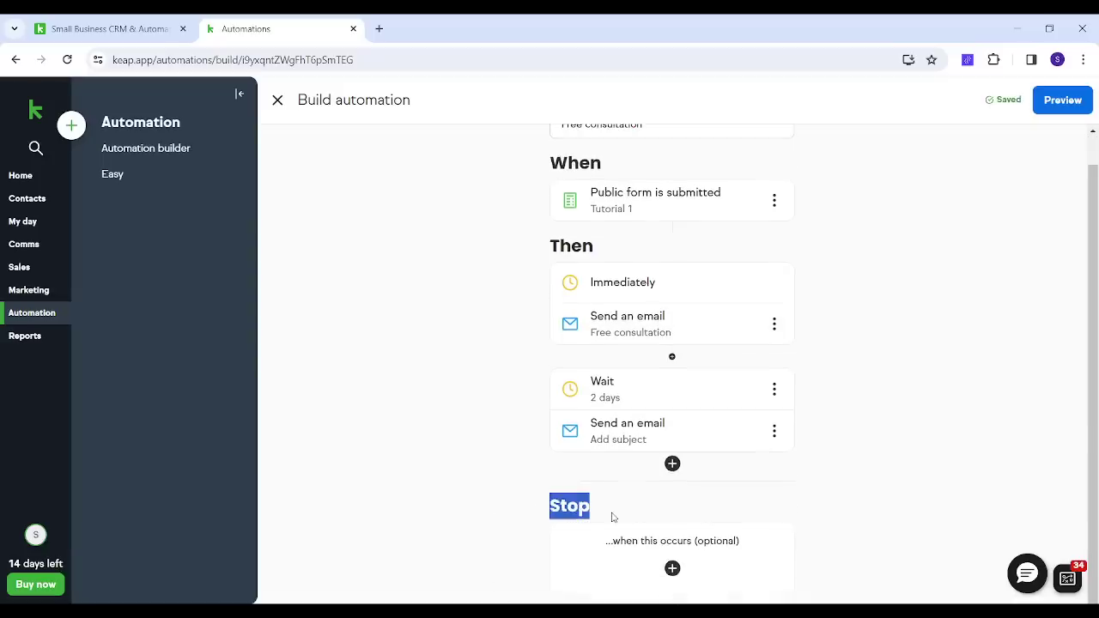
Add a Public form submitted stop event using the Tutorial 1 form
click(508, 510)
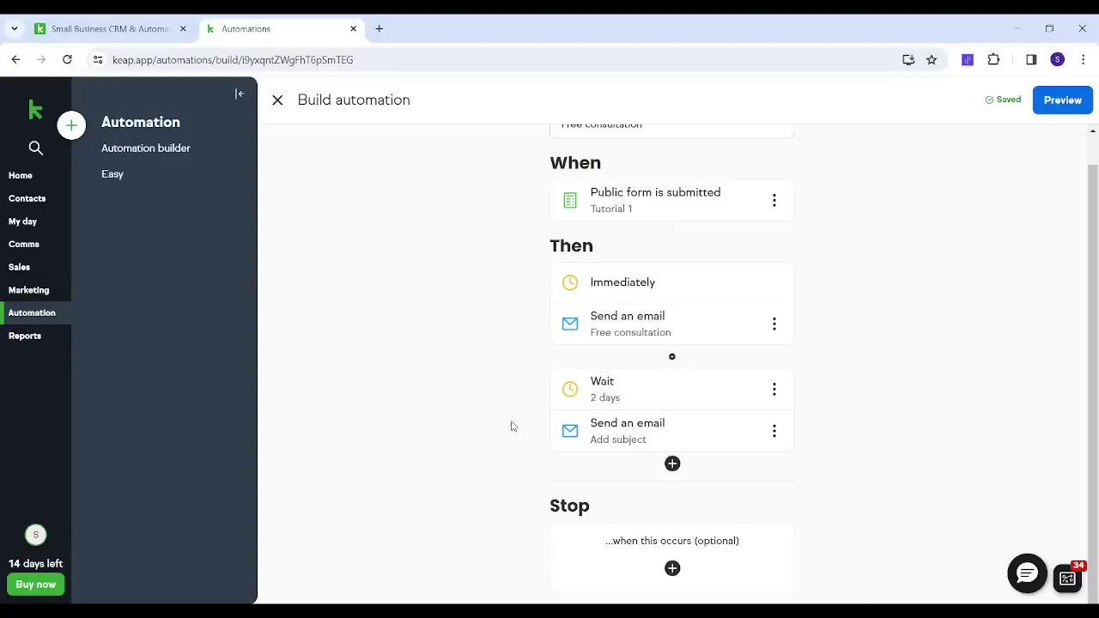
click(672, 567)
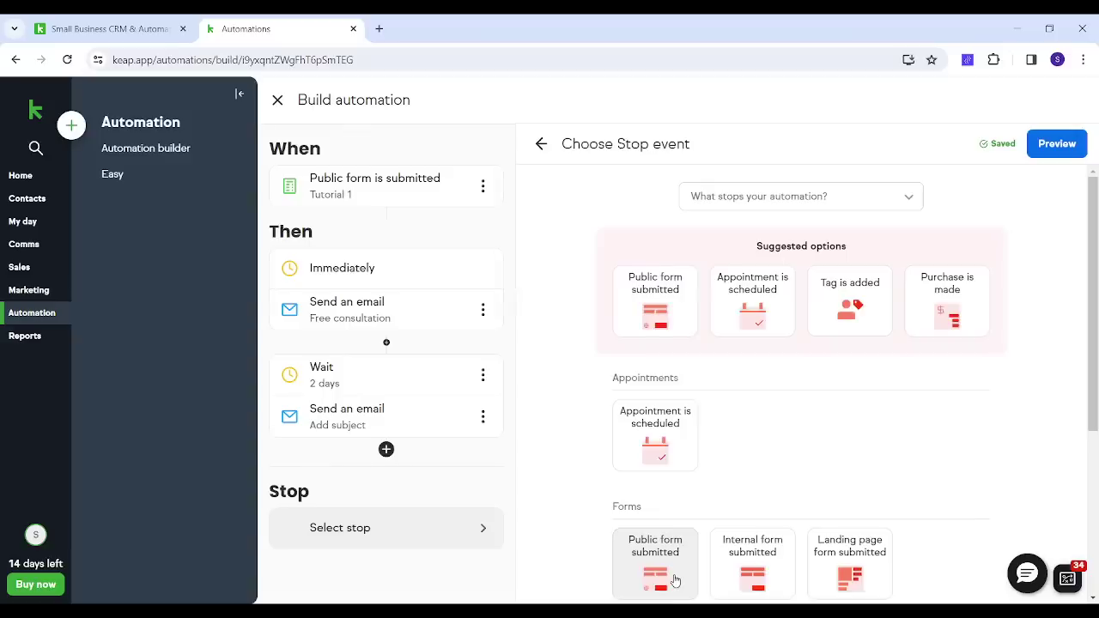
click(652, 296)
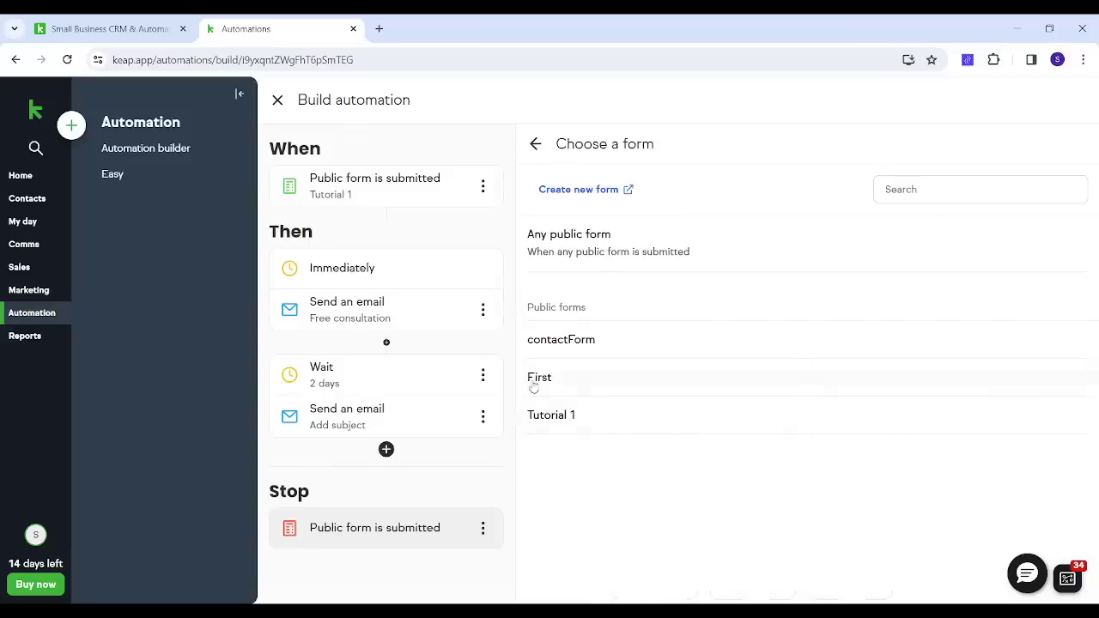
click(550, 420)
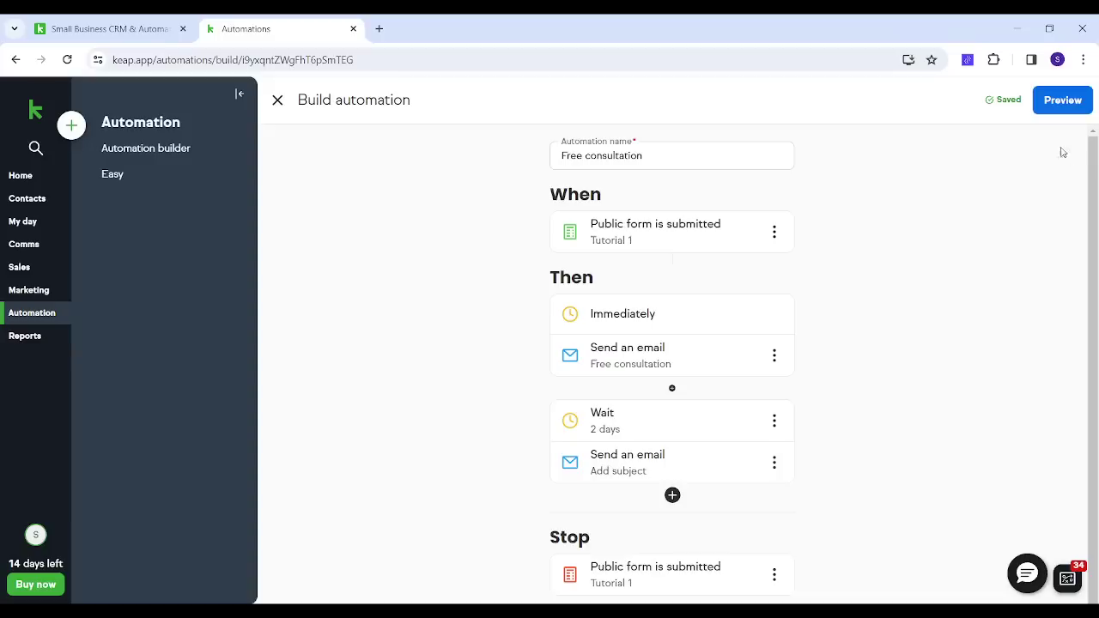
click(1063, 110)
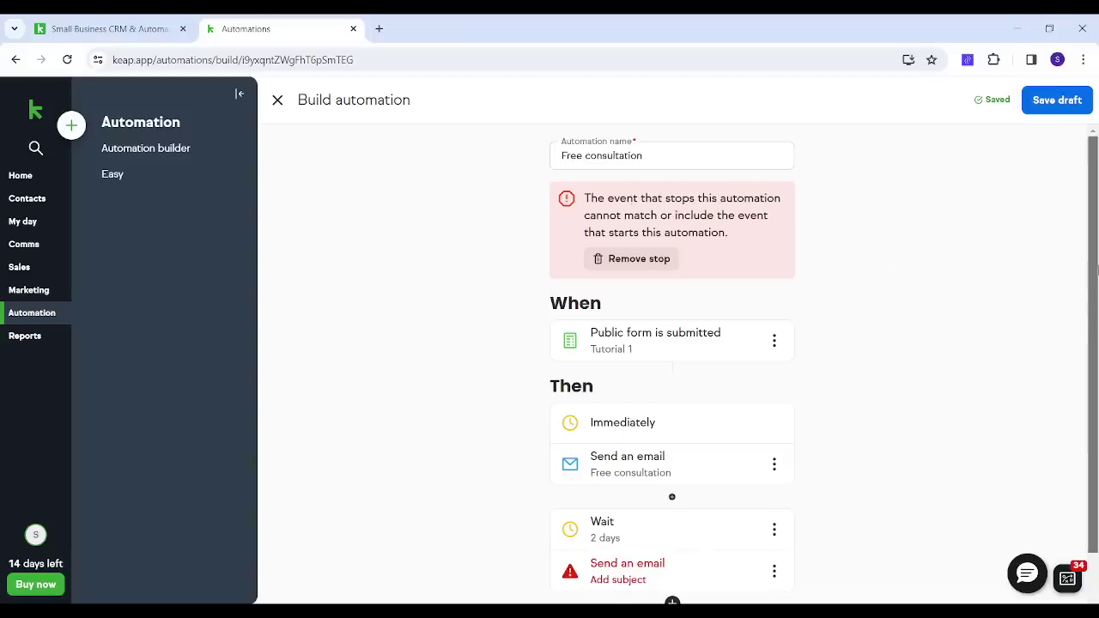
scroll(578, 189, down, 1)
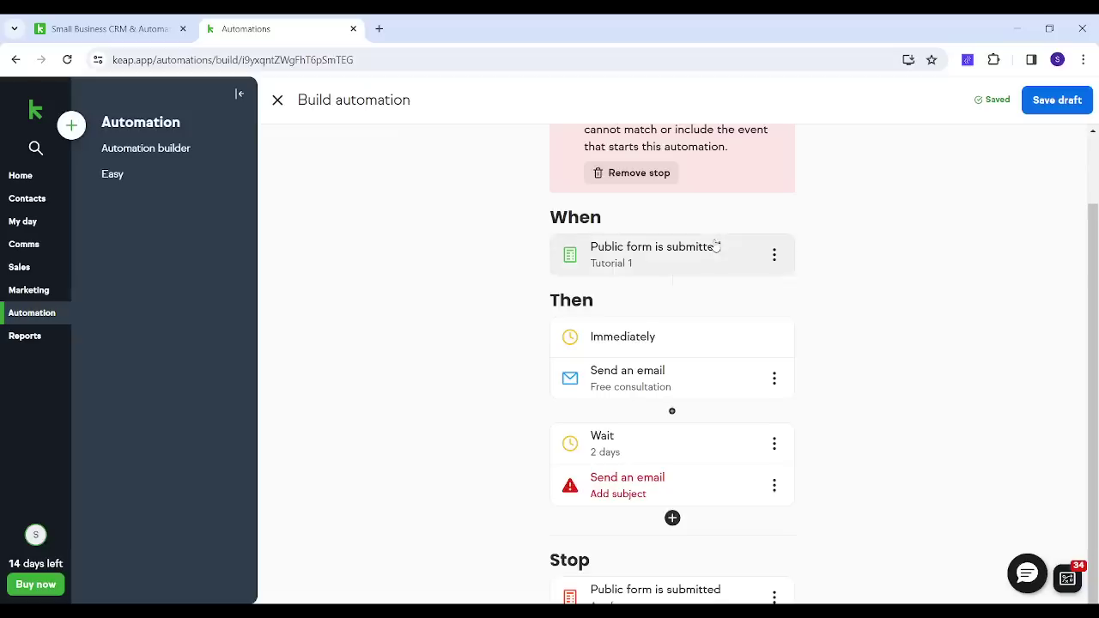
scroll(1067, 397, down, 1)
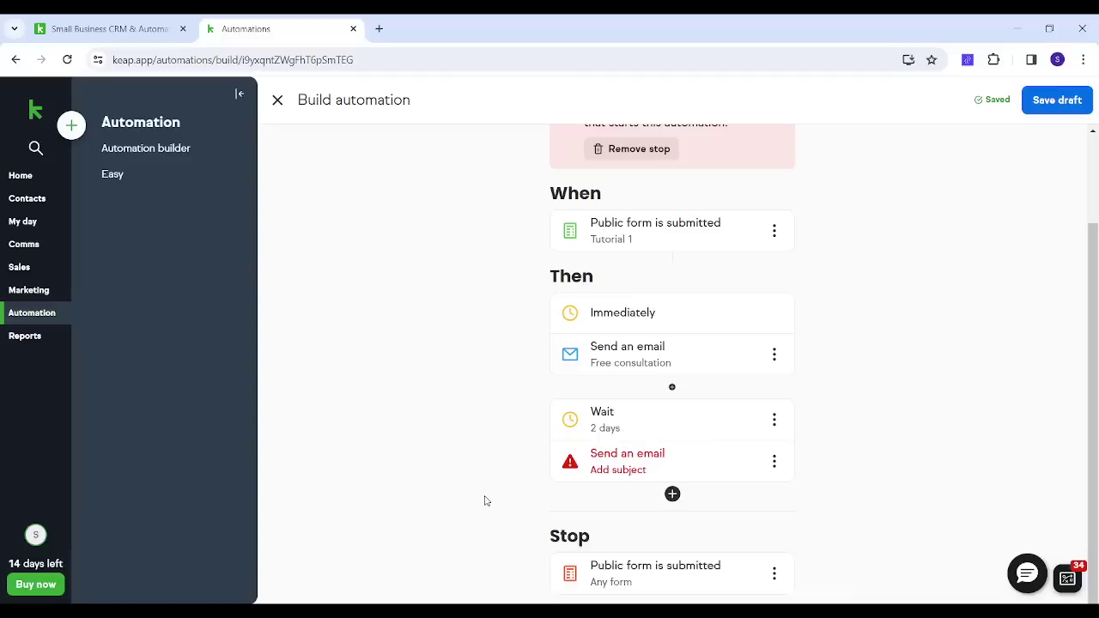
Delete the existing form-submission stop event
click(774, 574)
click(813, 533)
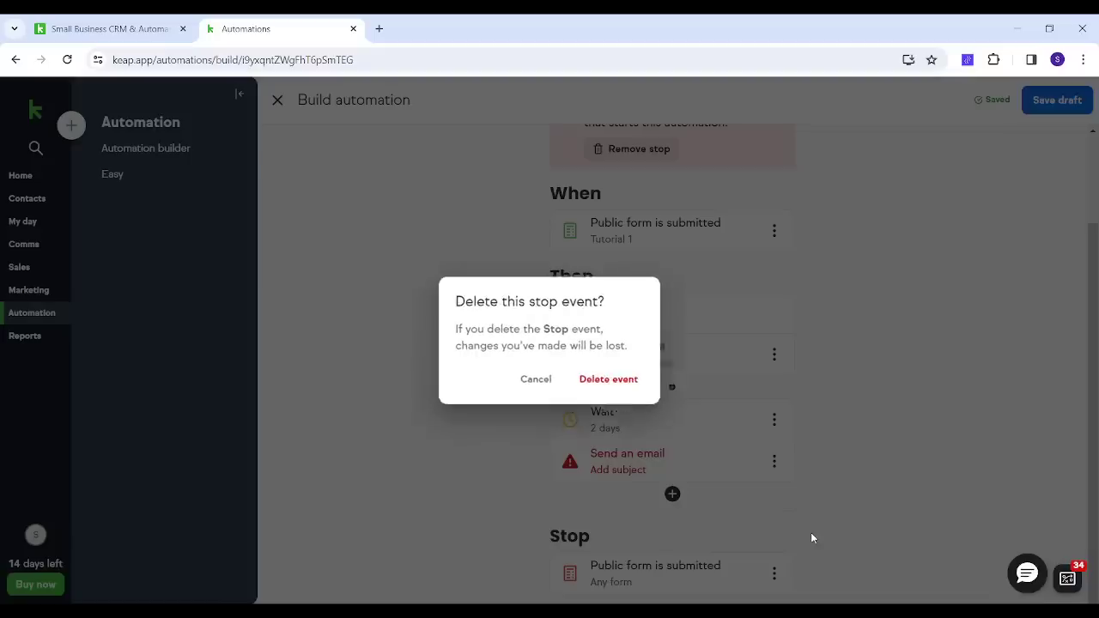
click(587, 389)
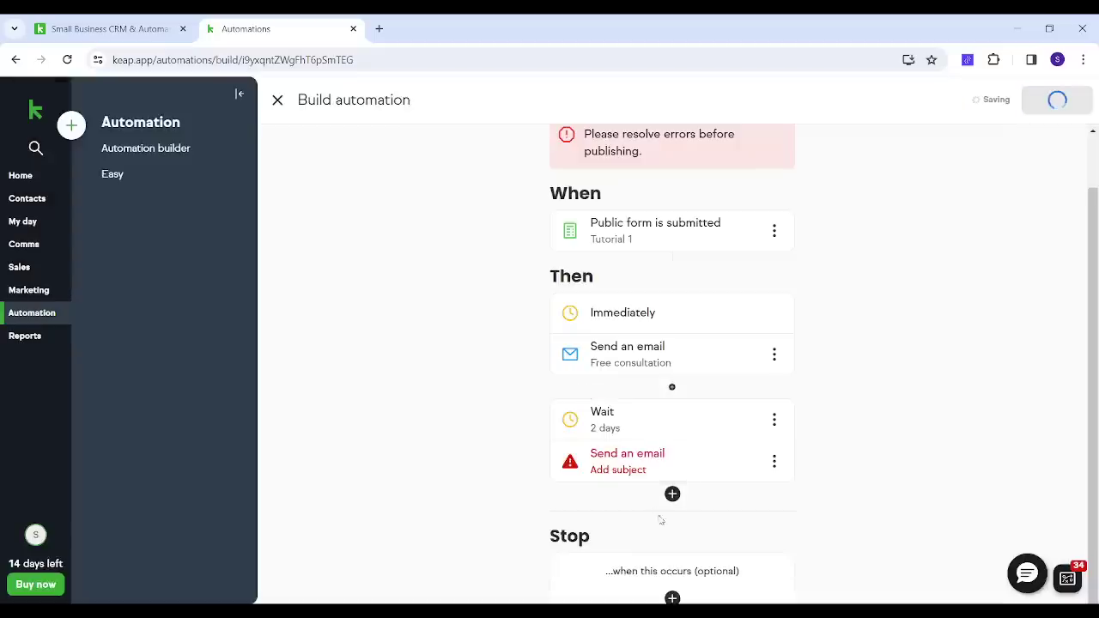
Add an Appointment is scheduled stop event limited to Onboarding appointments
click(667, 596)
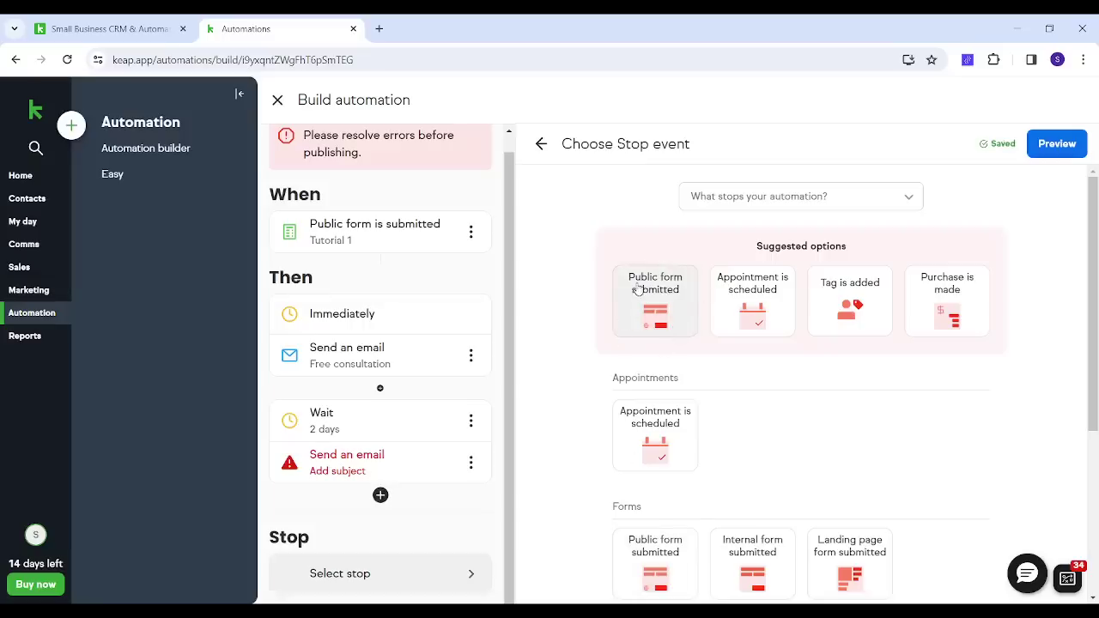
click(772, 302)
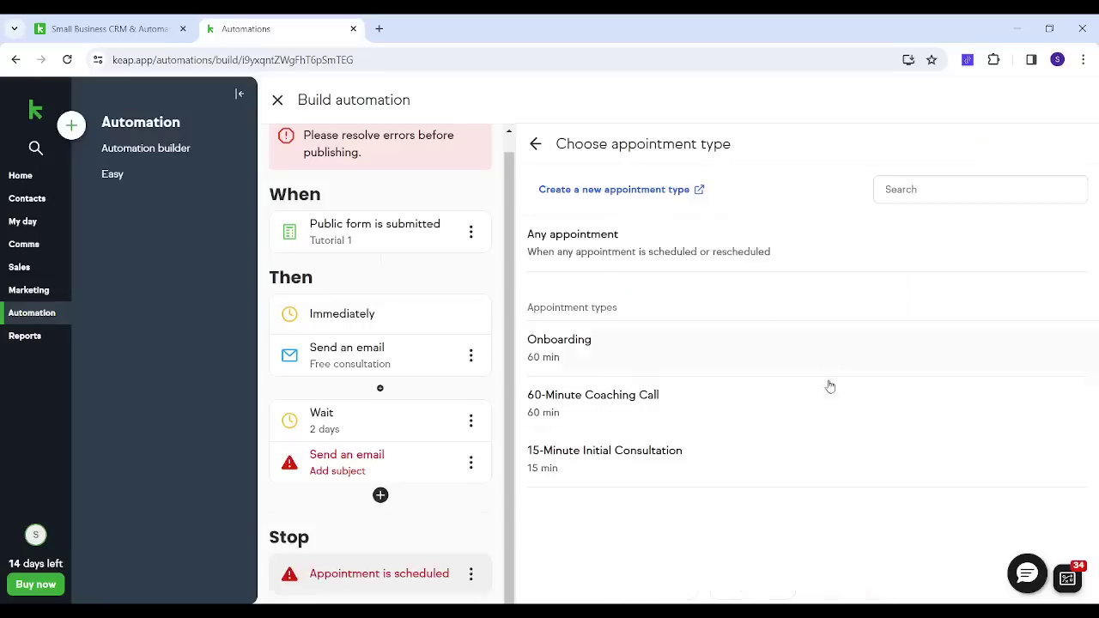
click(576, 356)
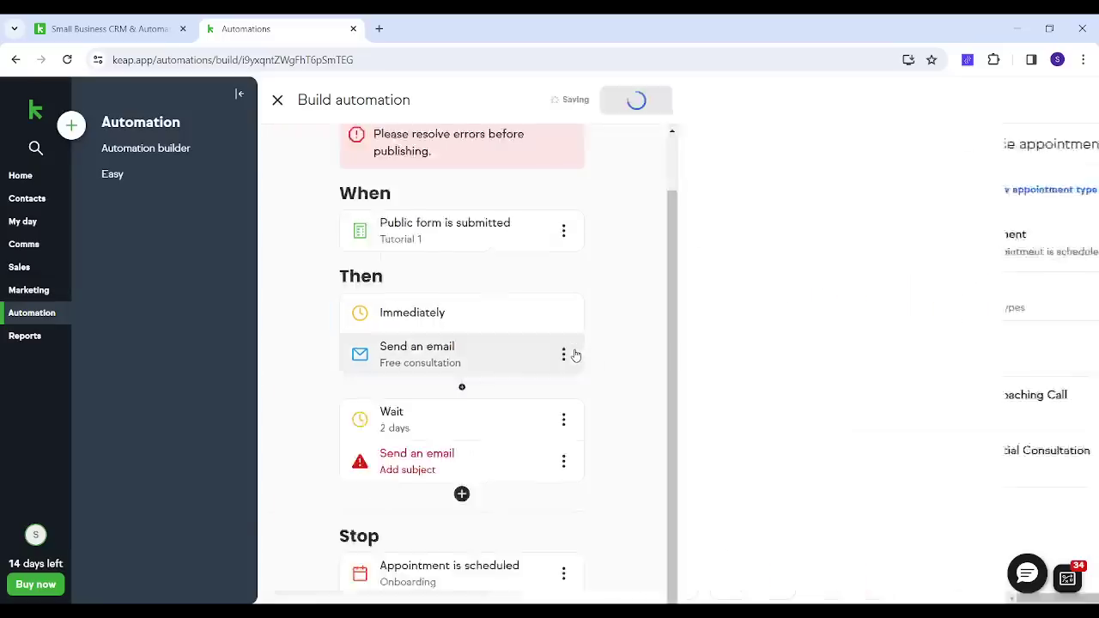
scroll(825, 387, up, 1)
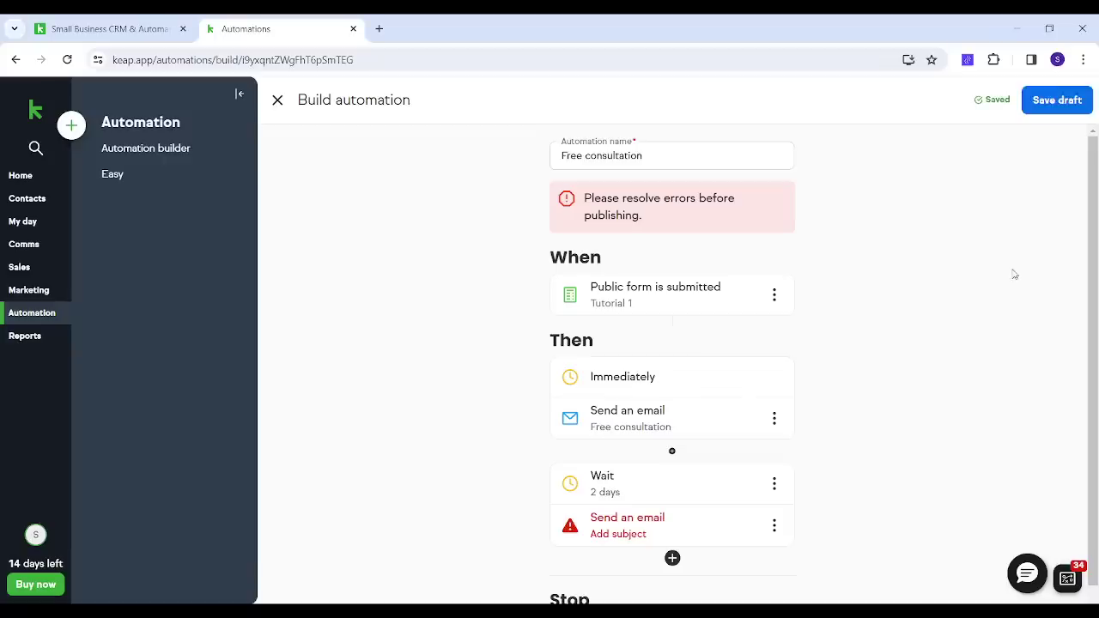
Give the second email the subject 'Reminder' and confirm its 2-day delay settings
click(646, 518)
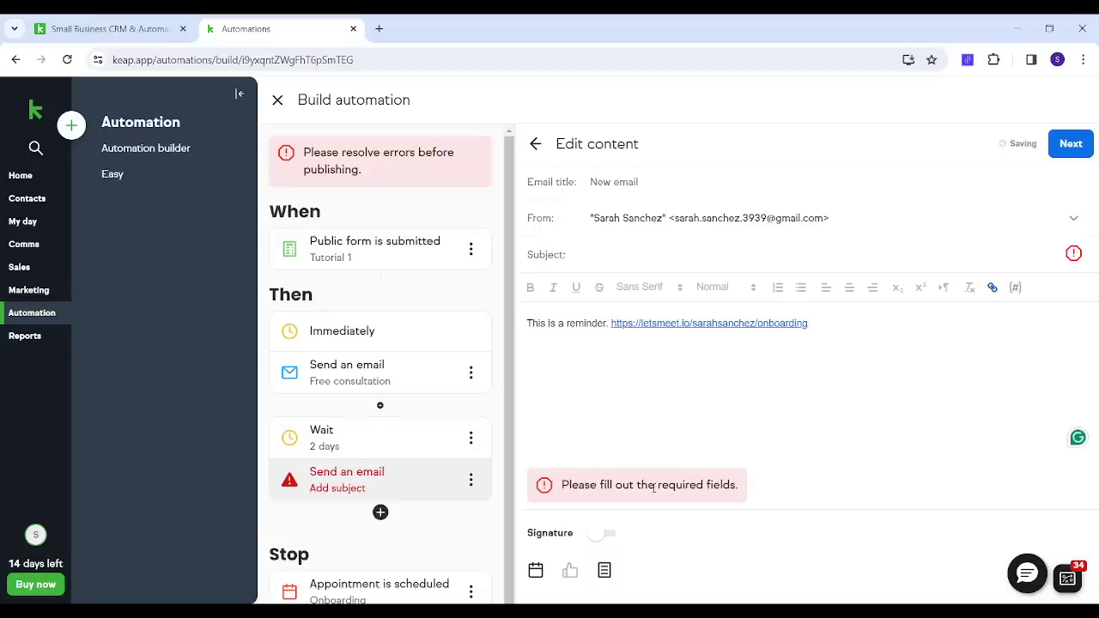
click(629, 251)
text(Reminder)
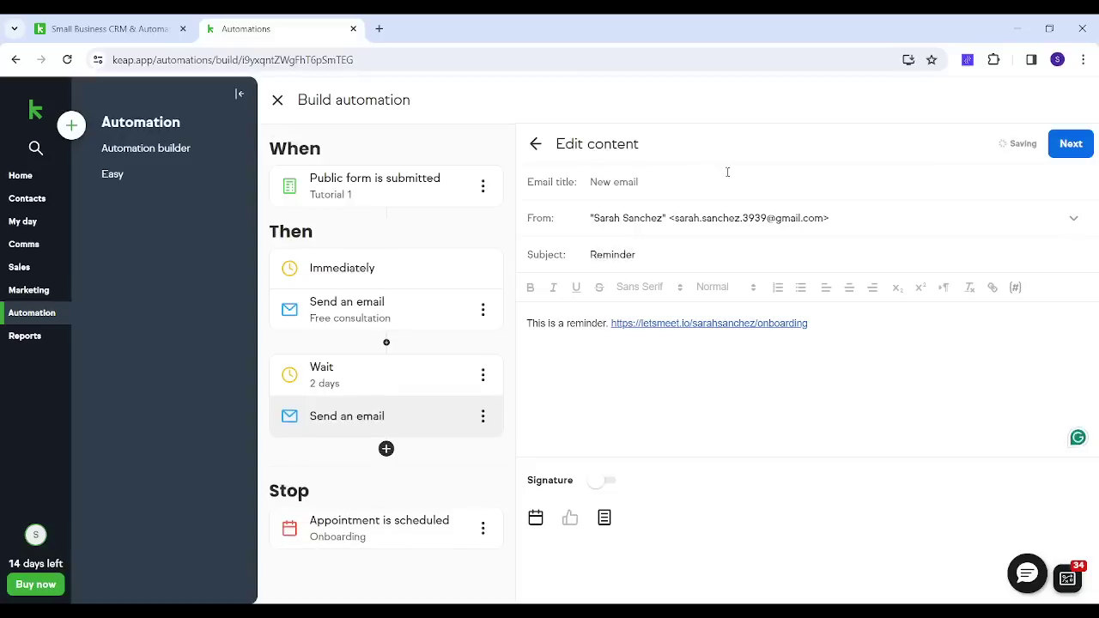
click(1074, 146)
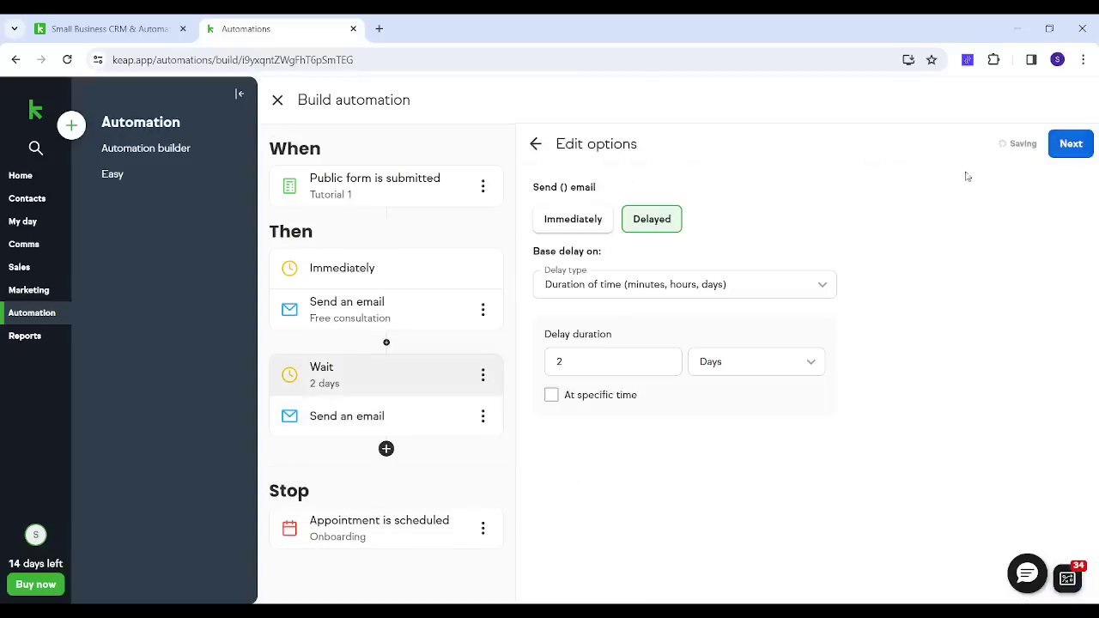
click(1071, 143)
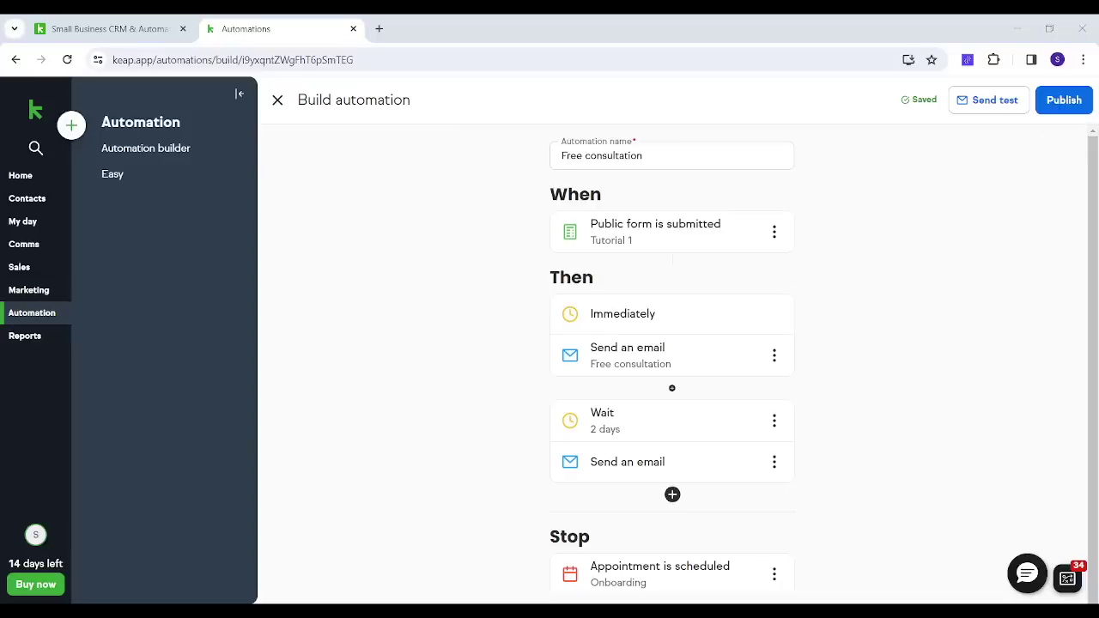
Publish the automation and start on the business address form's email and Apt/Suite fields
click(1064, 99)
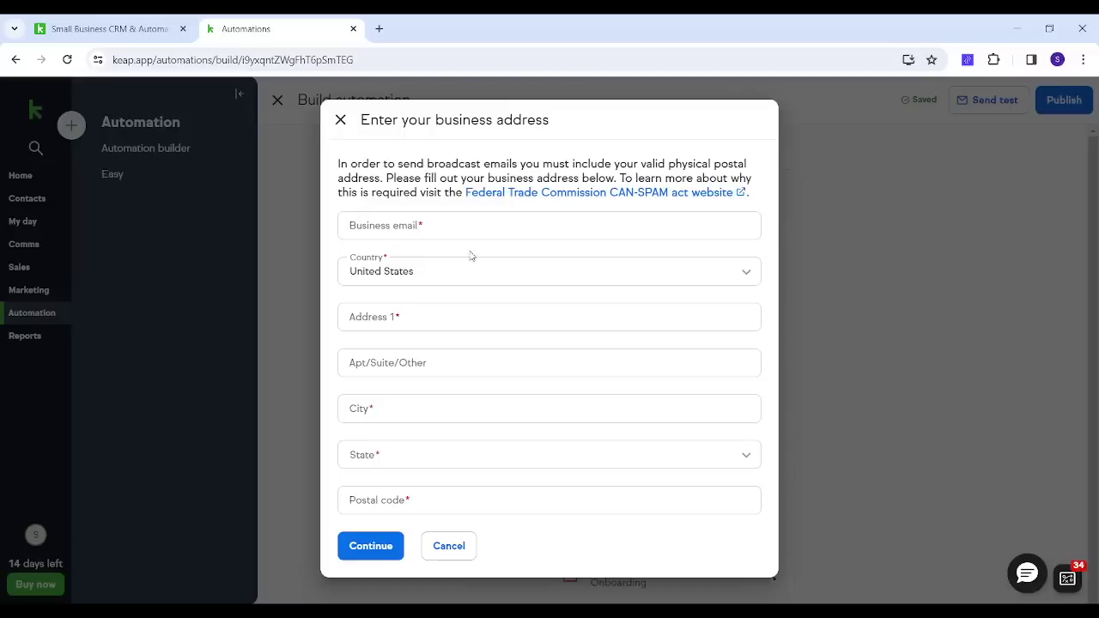
click(401, 225)
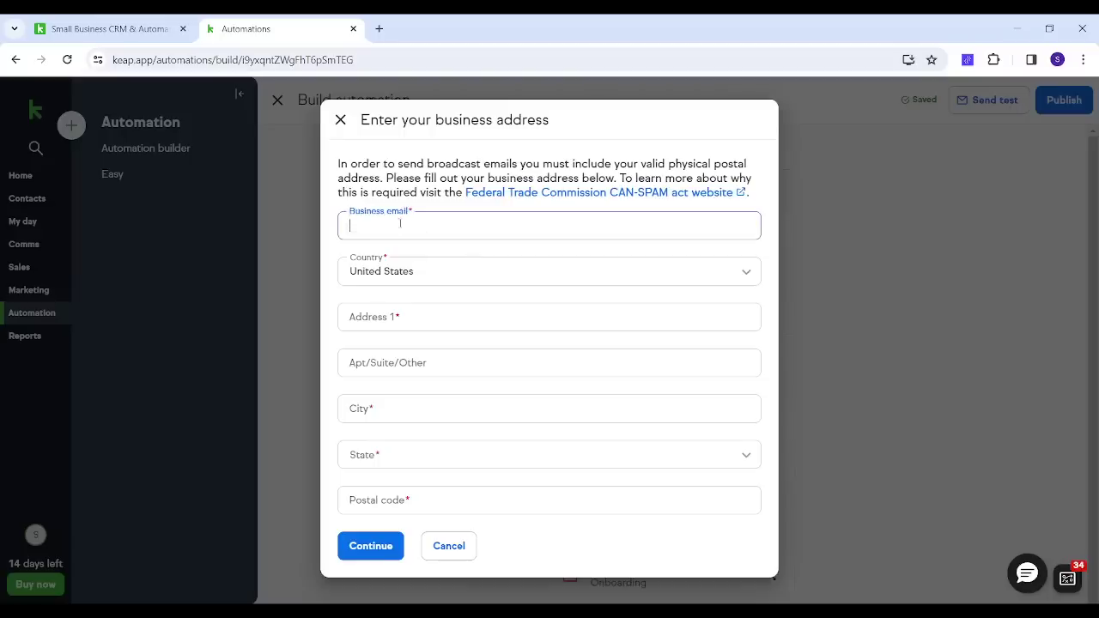
click(385, 375)
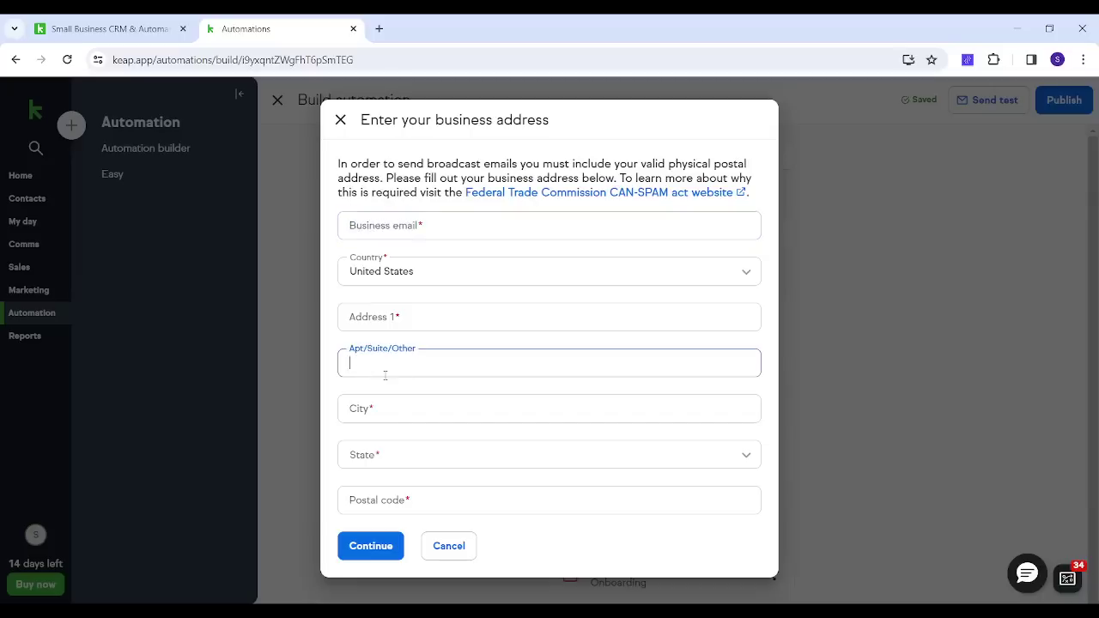
click(332, 396)
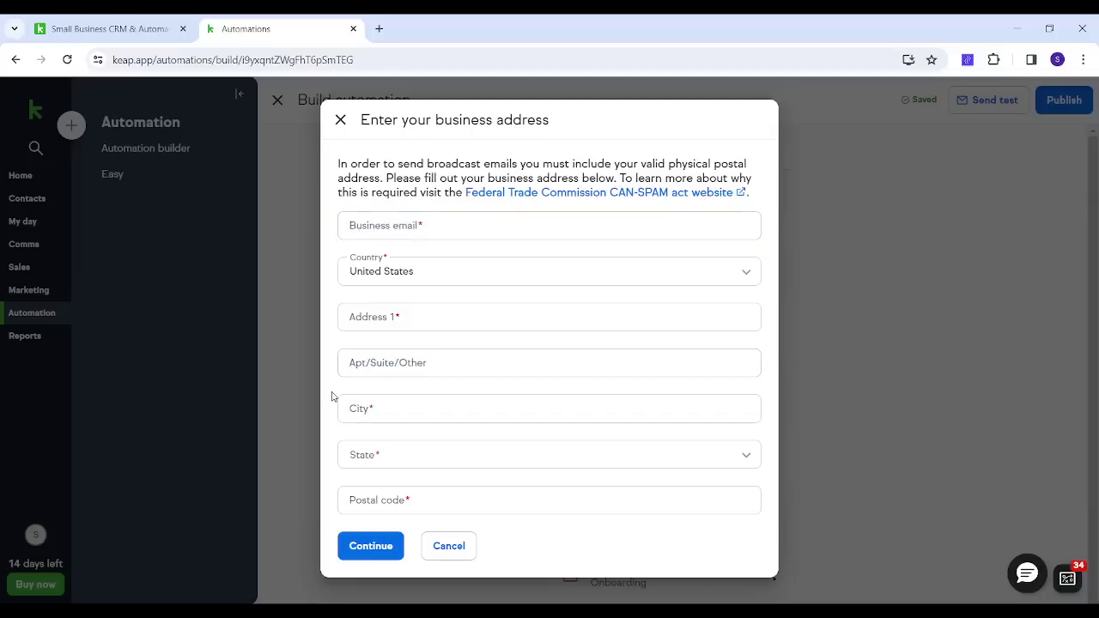